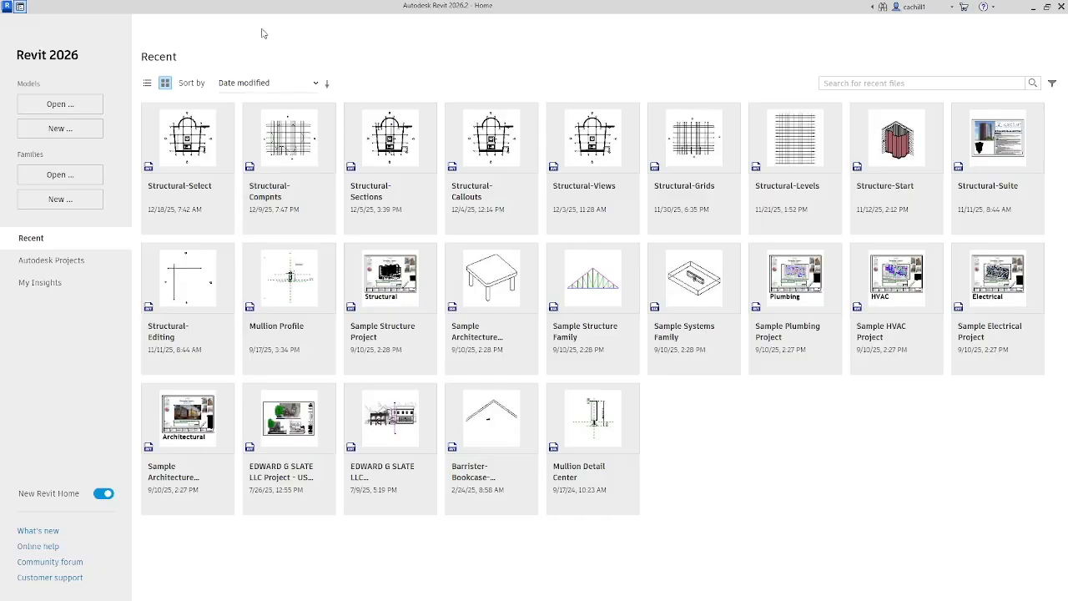
Step: Open the project file Structural-Editing.rvt from the Practice Files folder
left_click(85, 102)
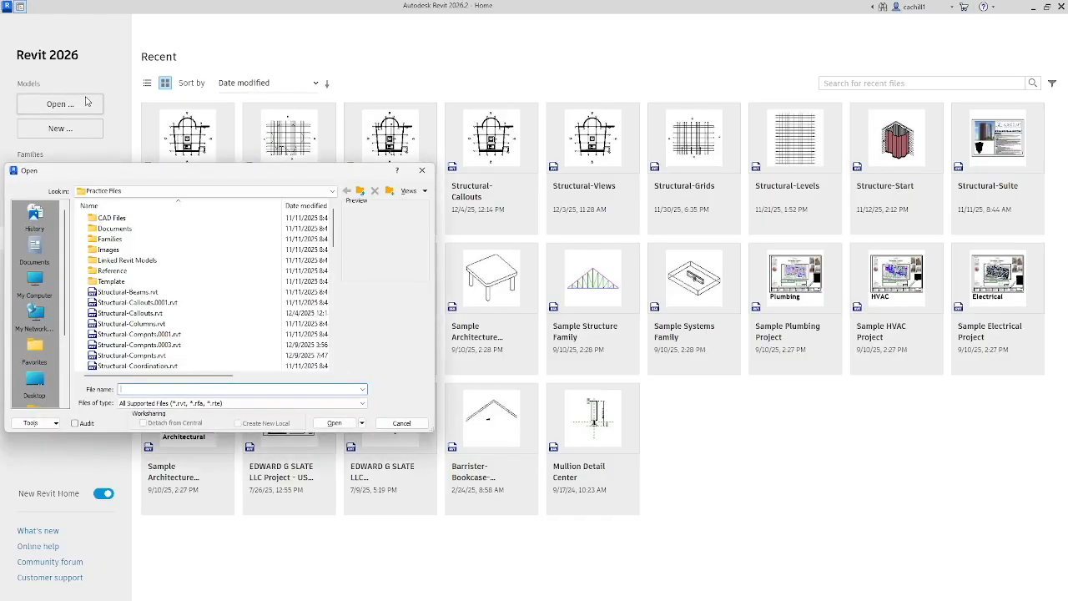
left_click_drag(332, 220, 332, 236)
left_click(175, 334)
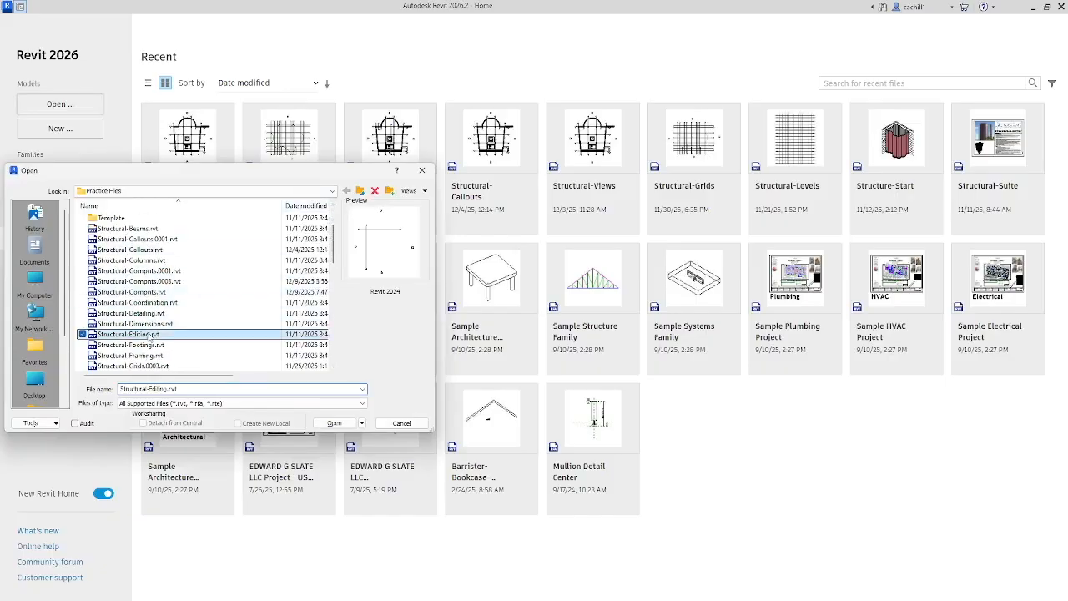
left_click(334, 423)
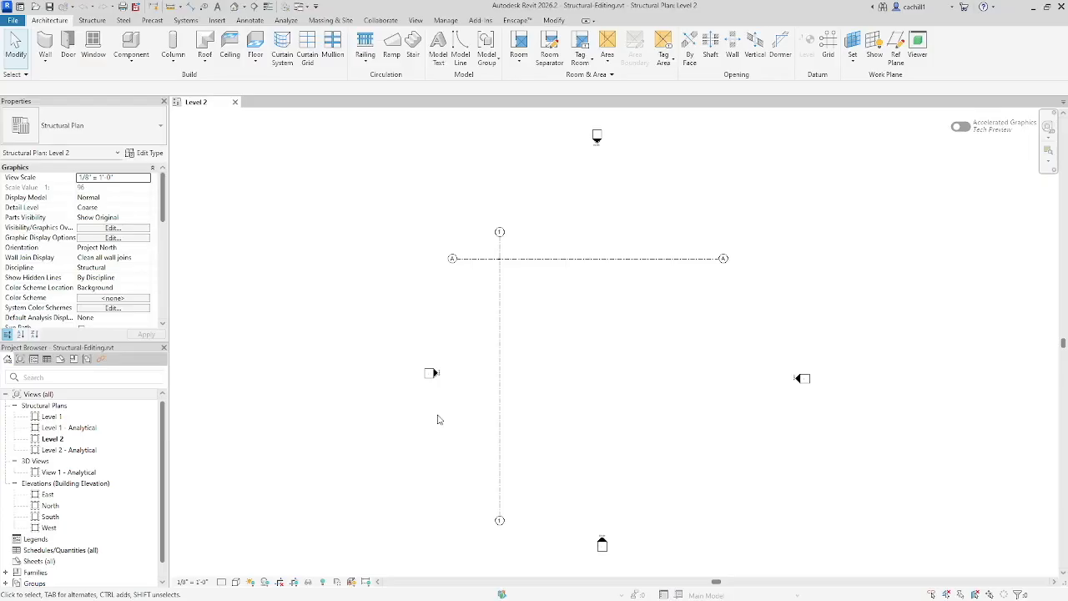
Step: Copy grid A and its column at grid 1 downward three times at 24' spacing, using multiple copies
left_click(474, 264)
left_click_drag(487, 245, 516, 275)
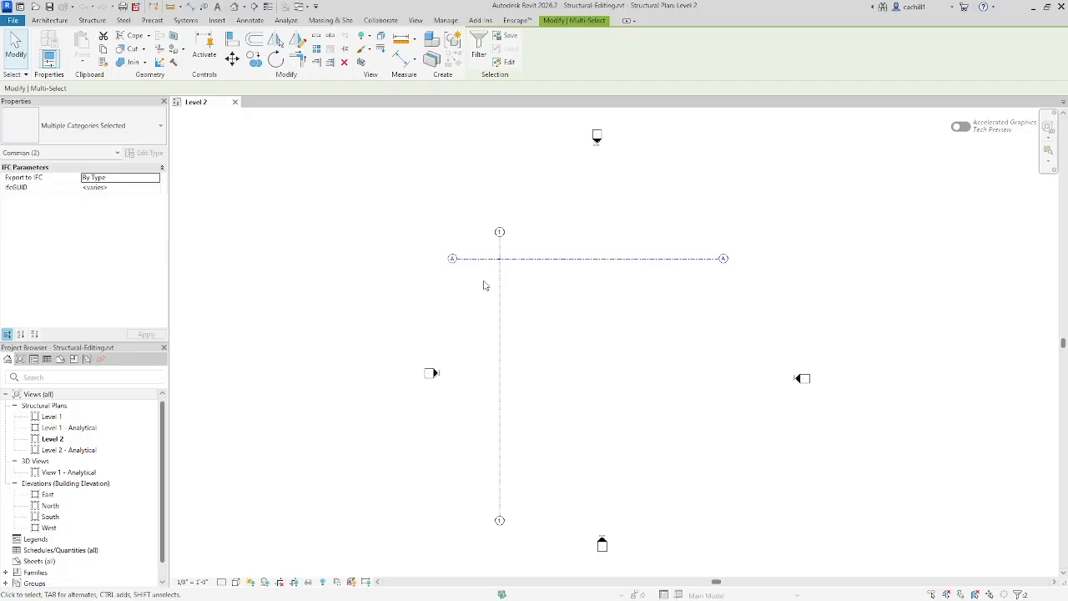
left_click(253, 57)
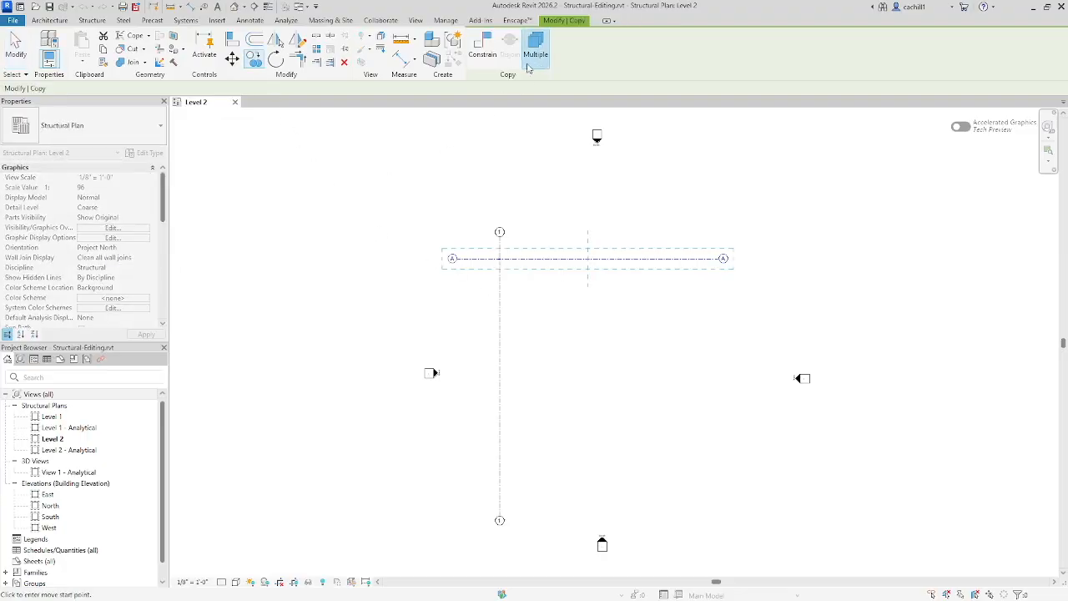
left_click(500, 259)
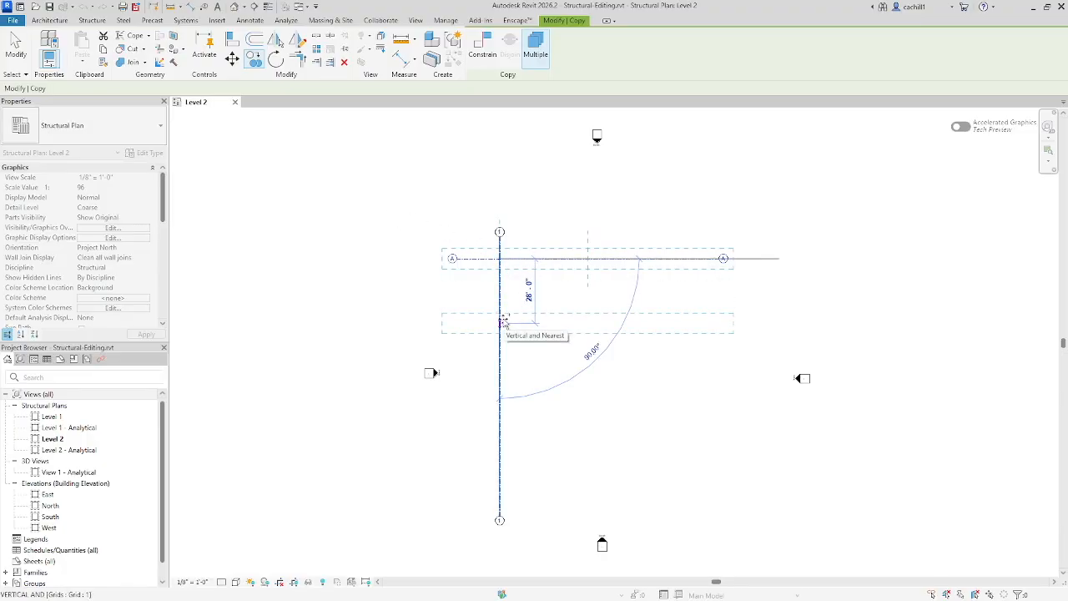
type("24")
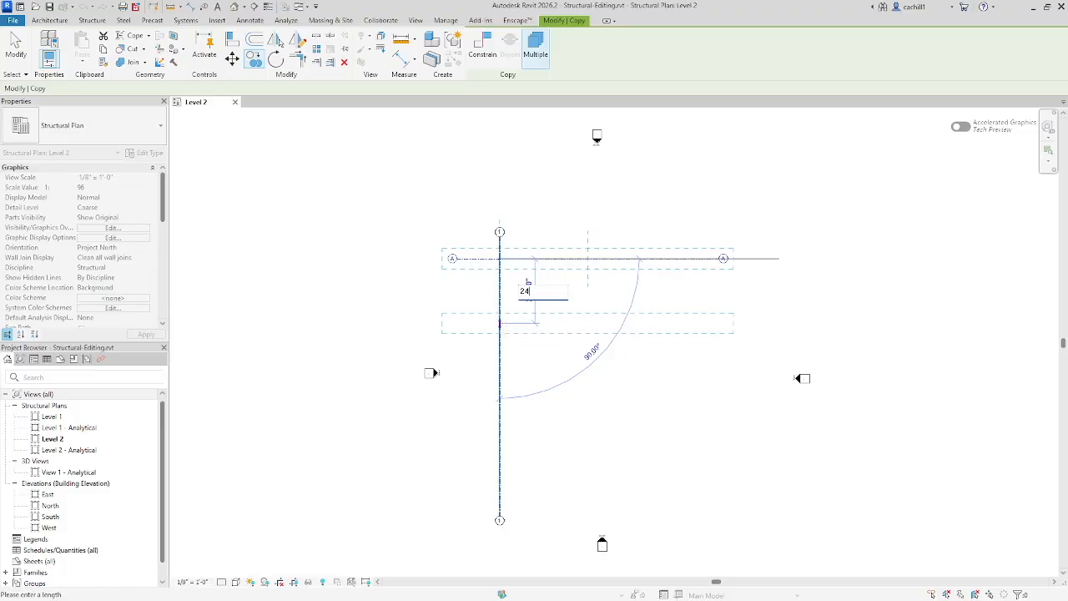
key("Return")
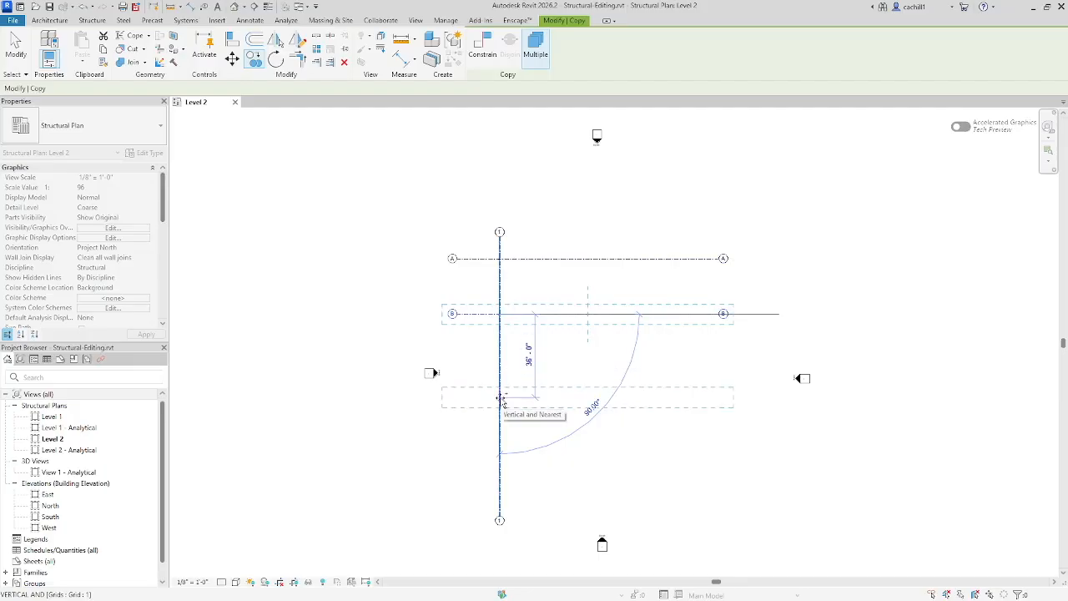
type("24")
key("Return")
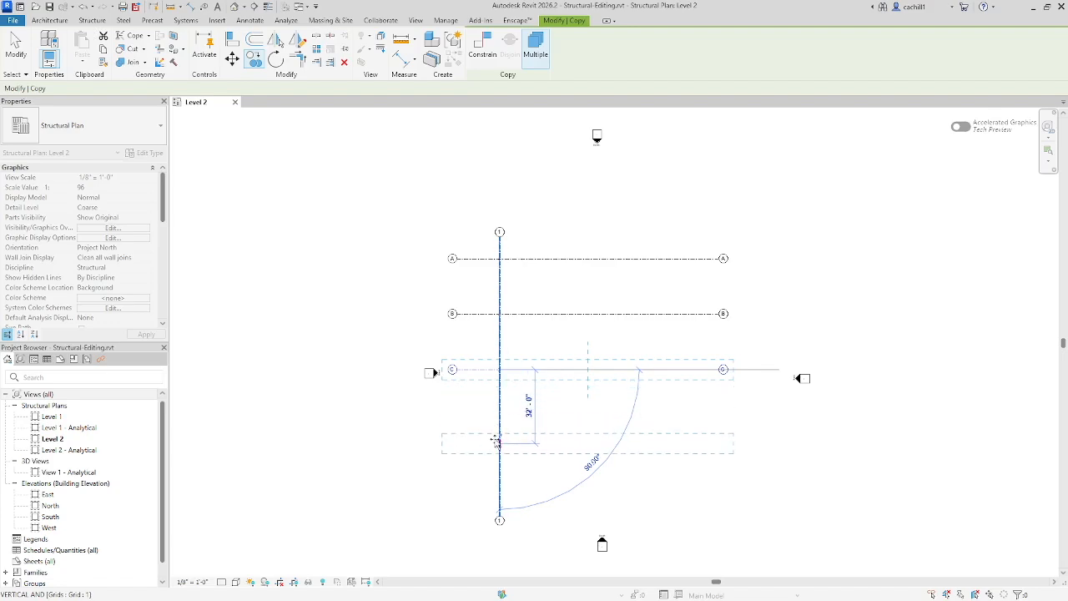
type("24")
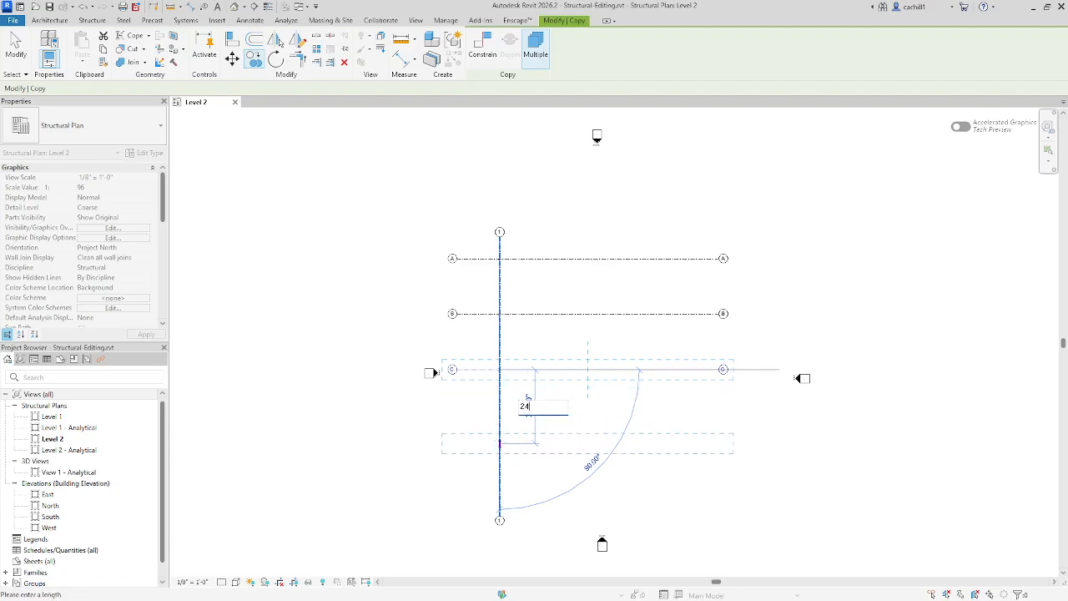
key("Return")
key("Escape")
key("Escape")
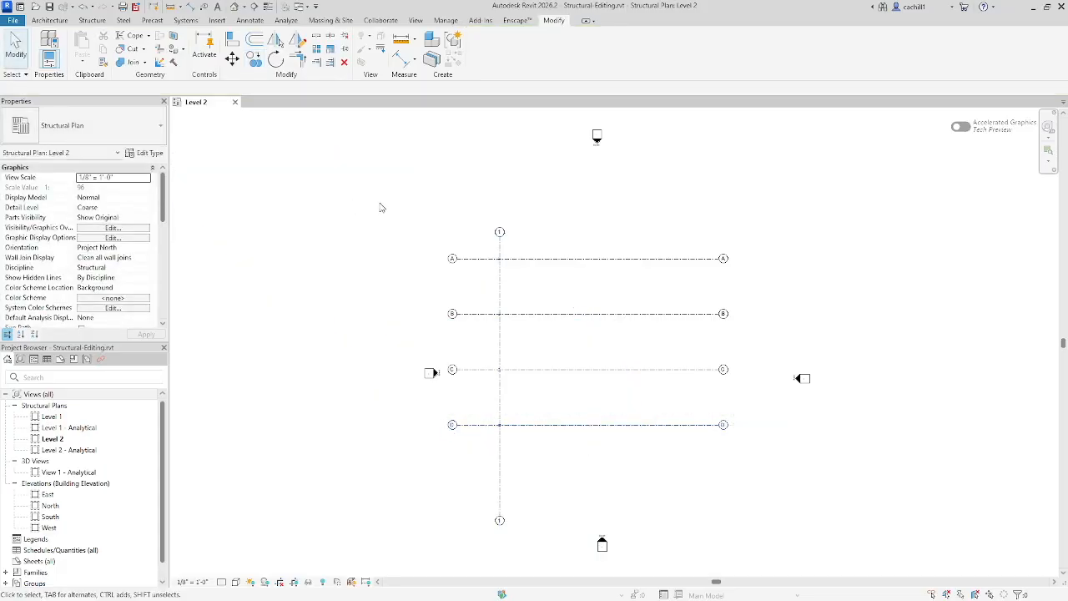
Step: Copy grid 1 and its four columns to the right three times at 24' spacing, using multiple copies
left_click(493, 256)
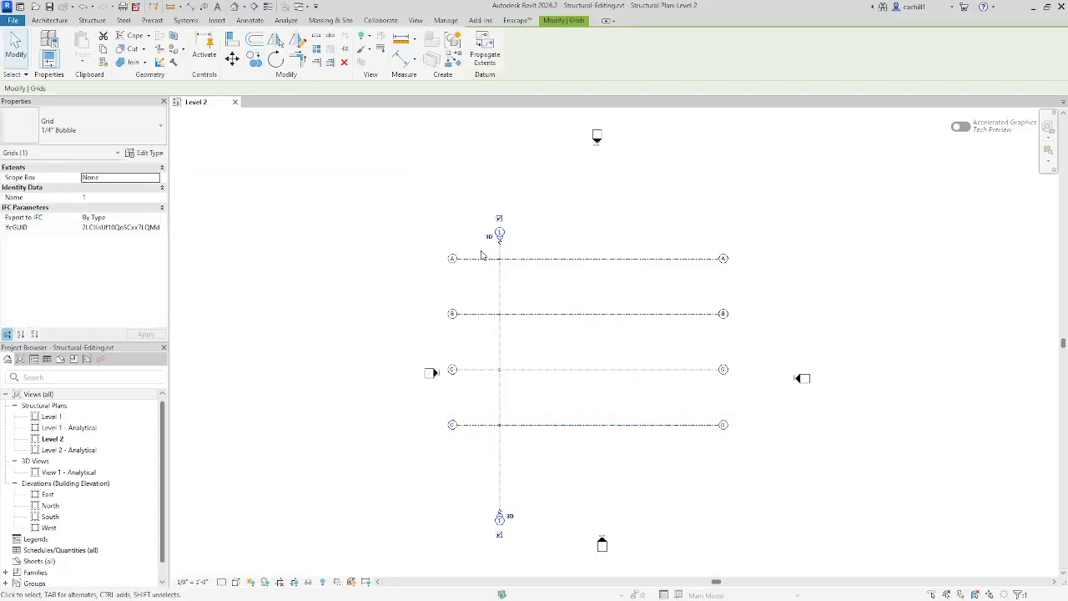
left_click_drag(484, 248, 521, 451)
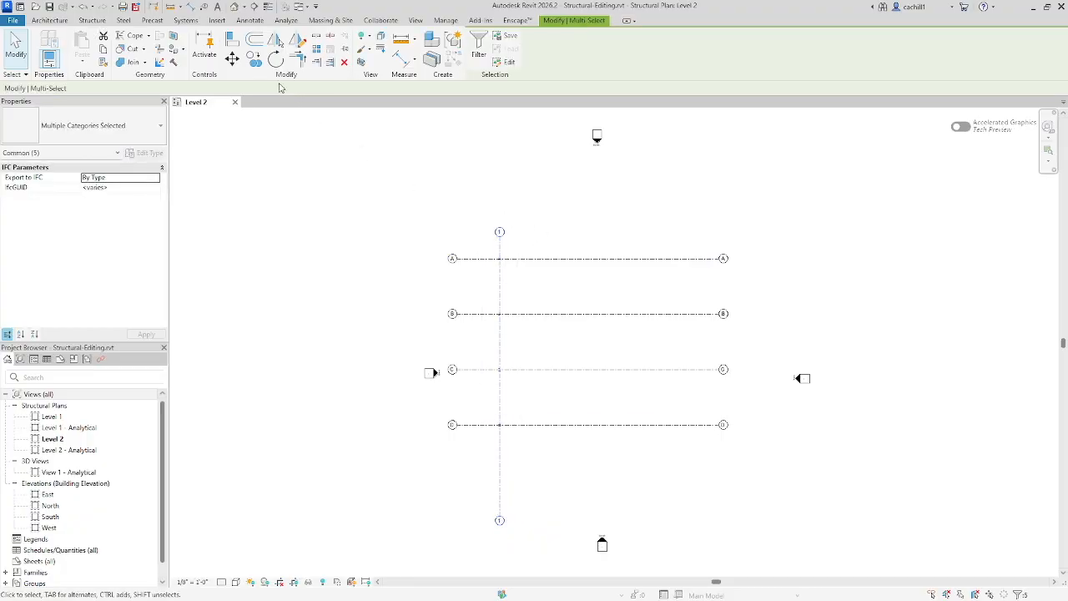
left_click(253, 58)
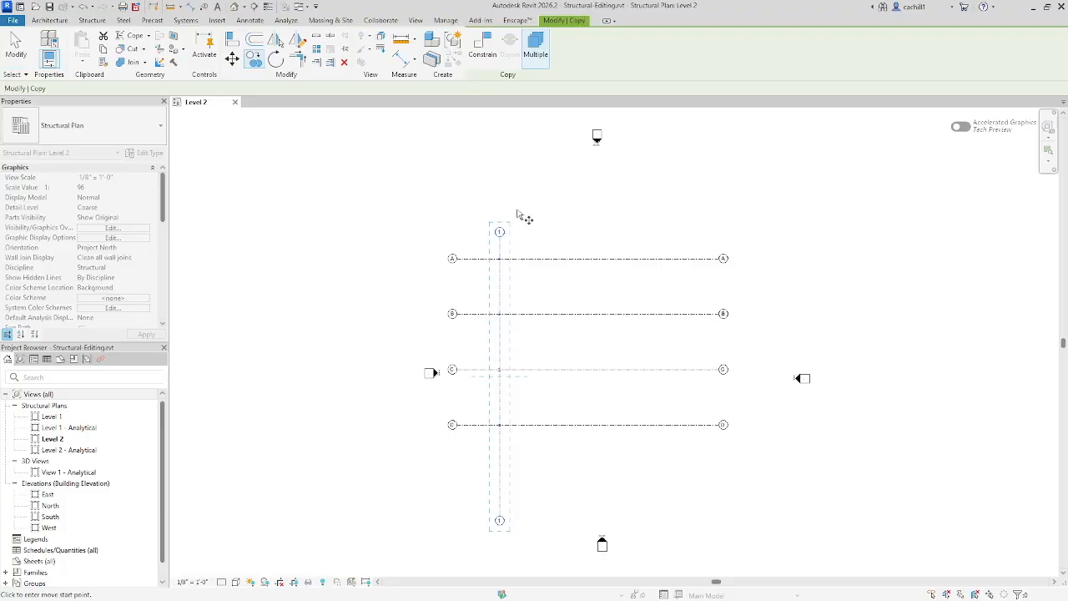
scroll(505, 254, "up", 5)
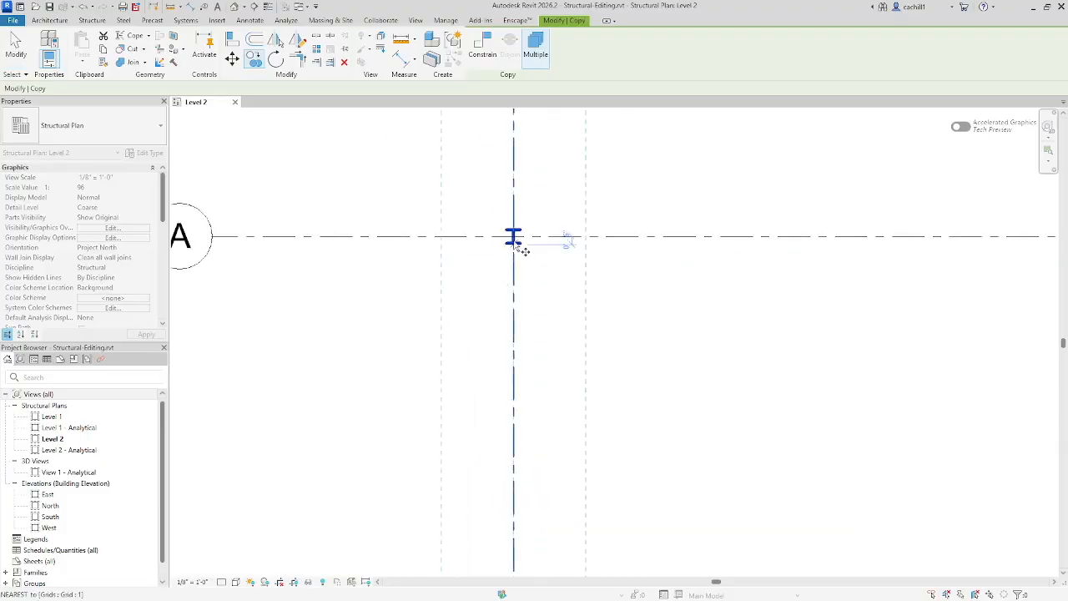
left_click(513, 237)
scroll(513, 237, "down", 4)
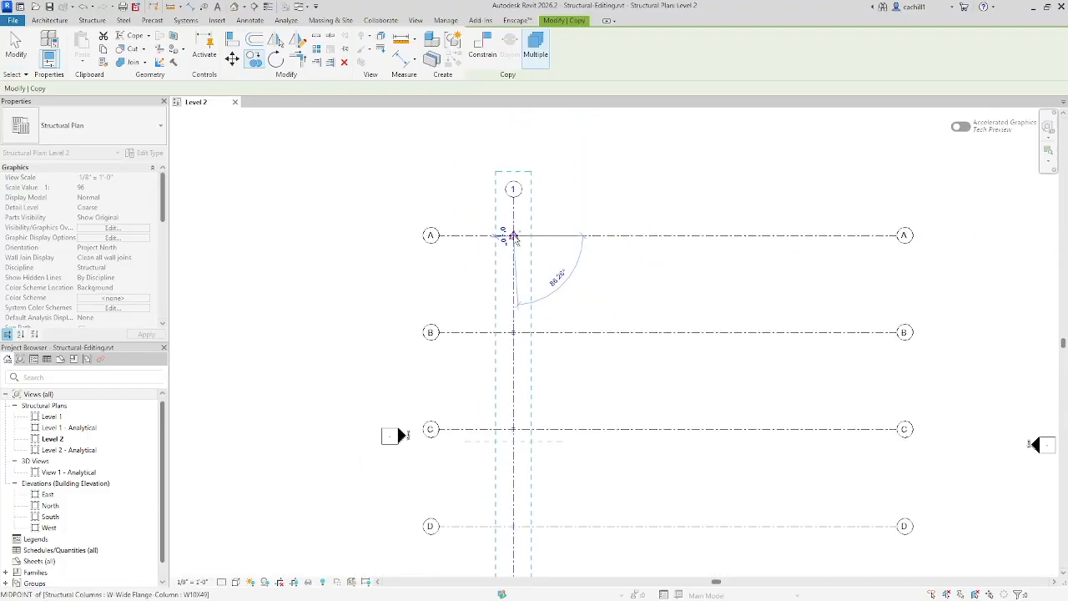
type("24")
key("Return")
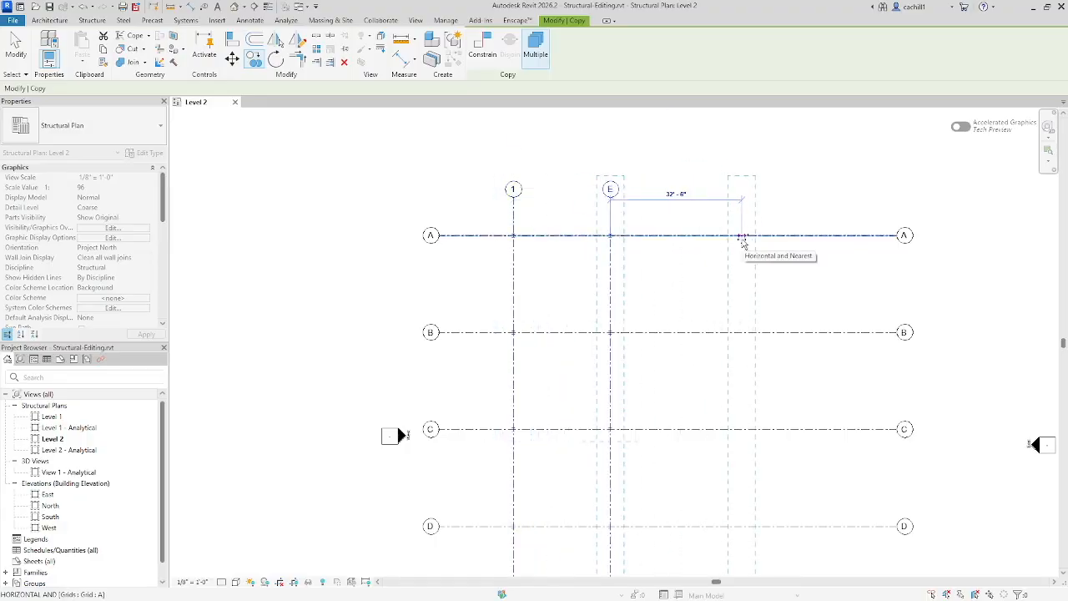
type("24")
key("Return")
type("24")
key("Return")
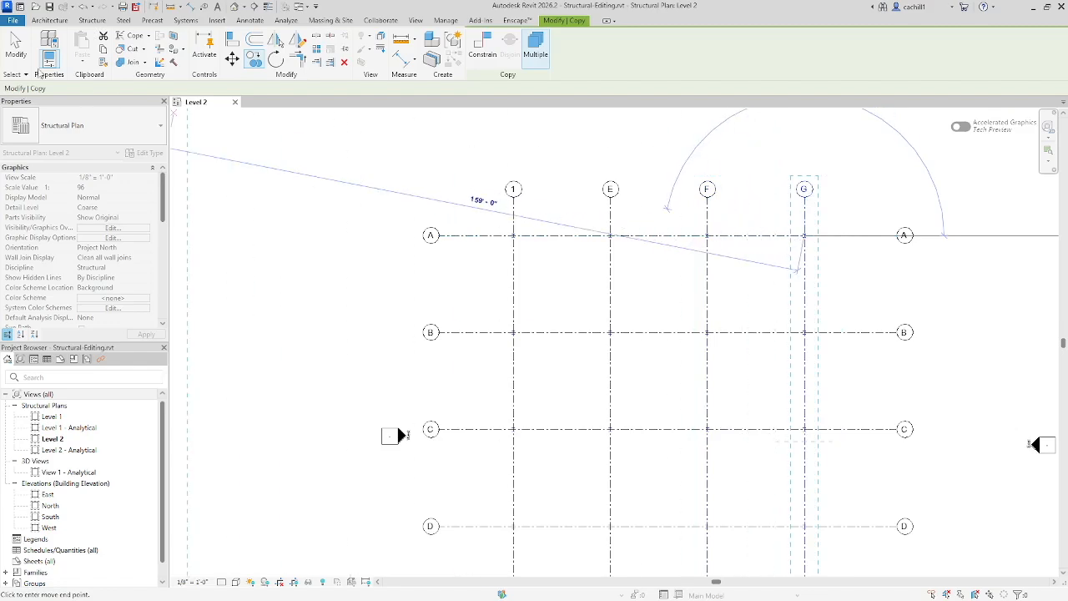
key("Escape")
key("Escape")
Step: Rename the three copied vertical grids 2, 3 and 4, following on from grid 1
scroll(420, 163, "down", 2)
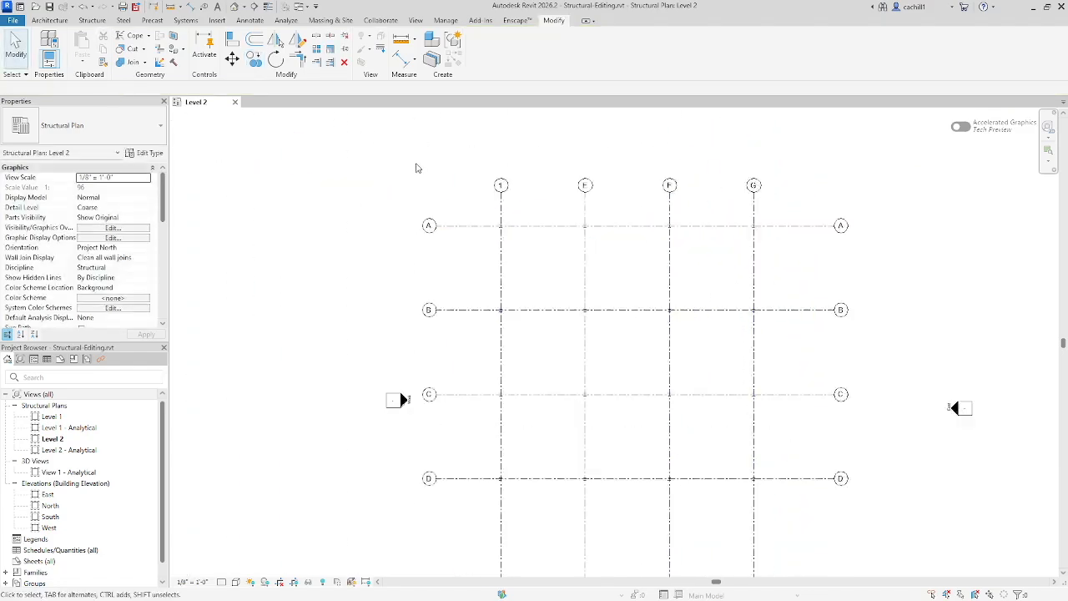
scroll(561, 191, "up", 1)
left_click(563, 192)
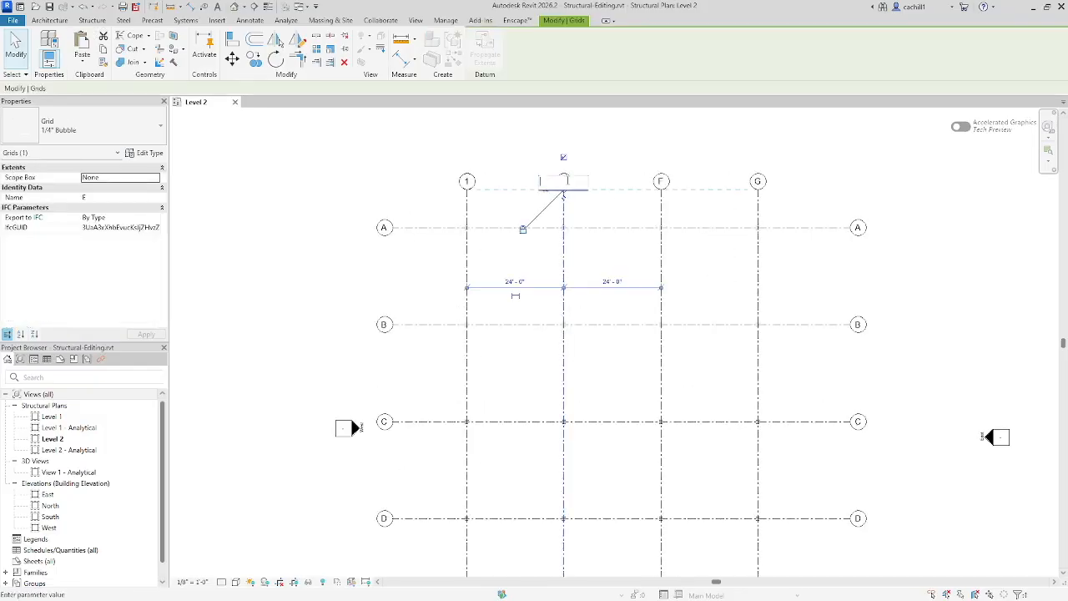
left_click(645, 152)
double_click(661, 183)
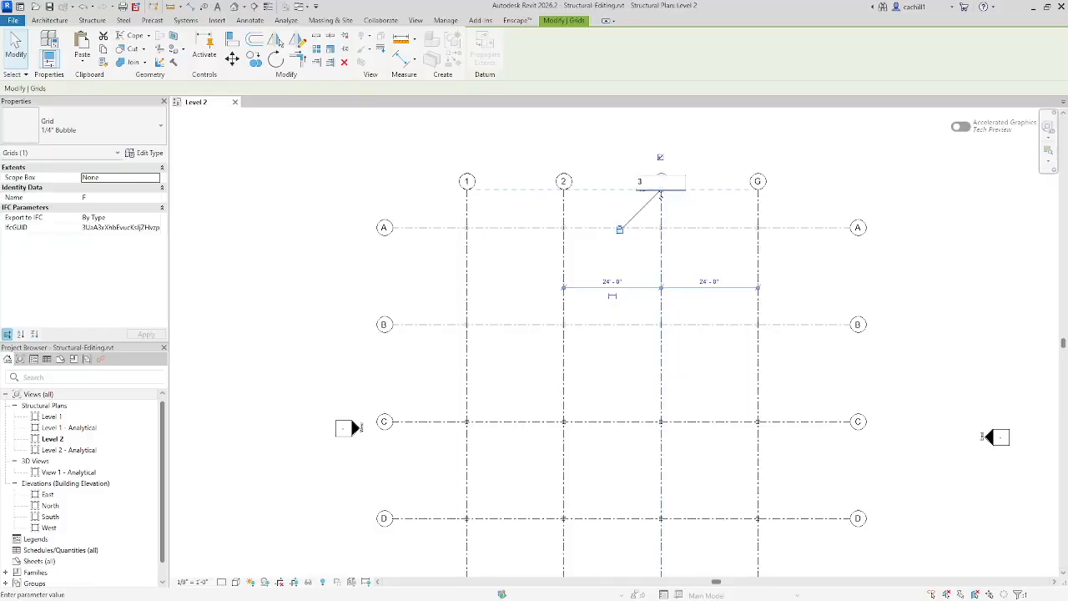
type("3")
left_click(747, 152)
left_click(757, 191)
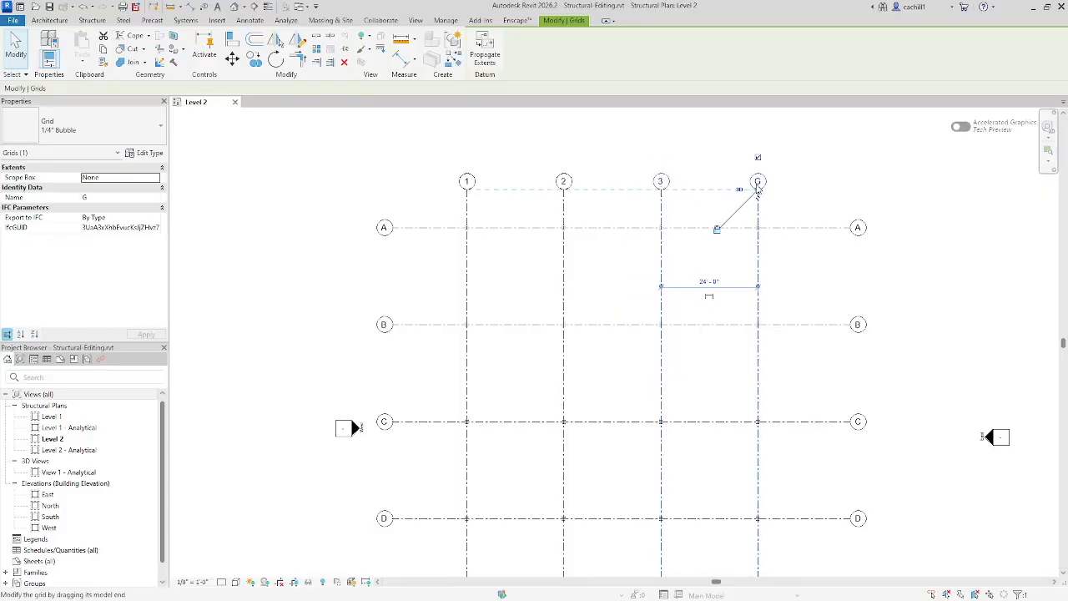
left_click(757, 187)
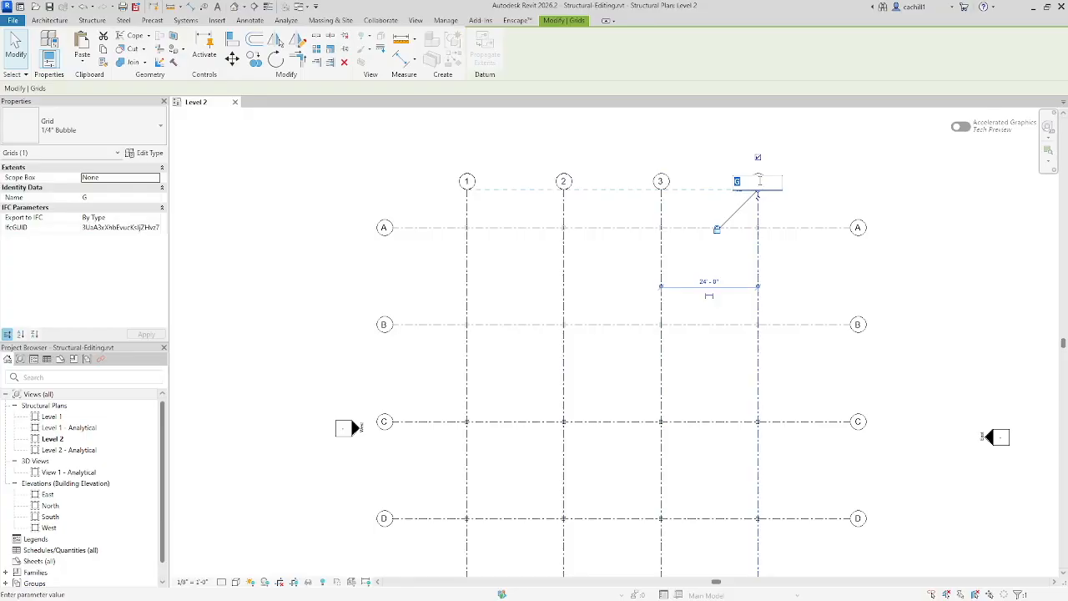
left_click(800, 156)
left_click(821, 154)
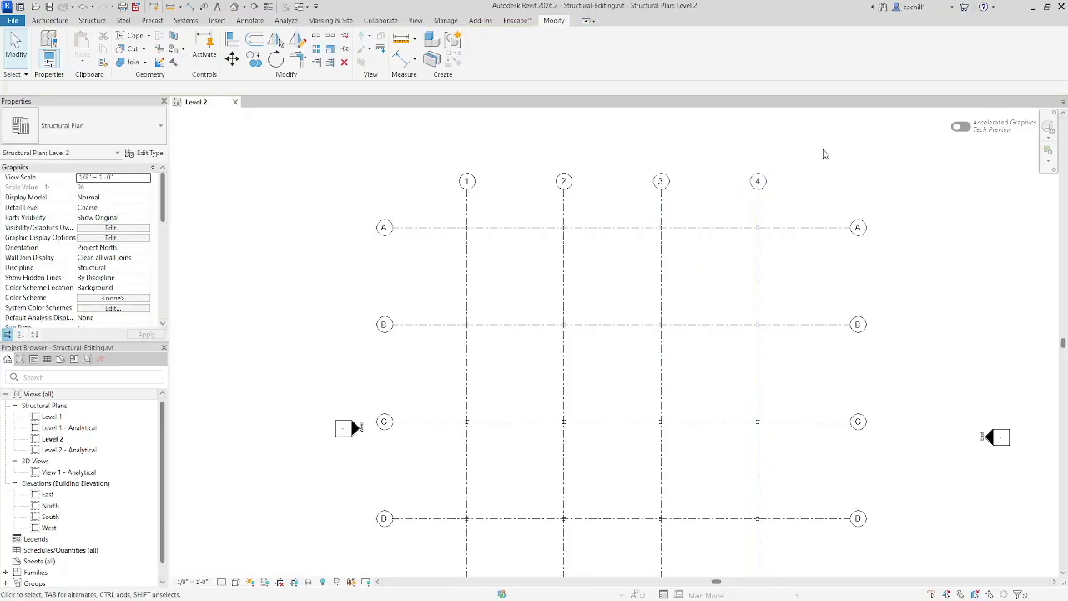
Step: Move the column at grid intersection A-1 by 6' to the left along grid A
scroll(425, 151, "up", 5)
middle_click_drag(548, 181, 642, 168)
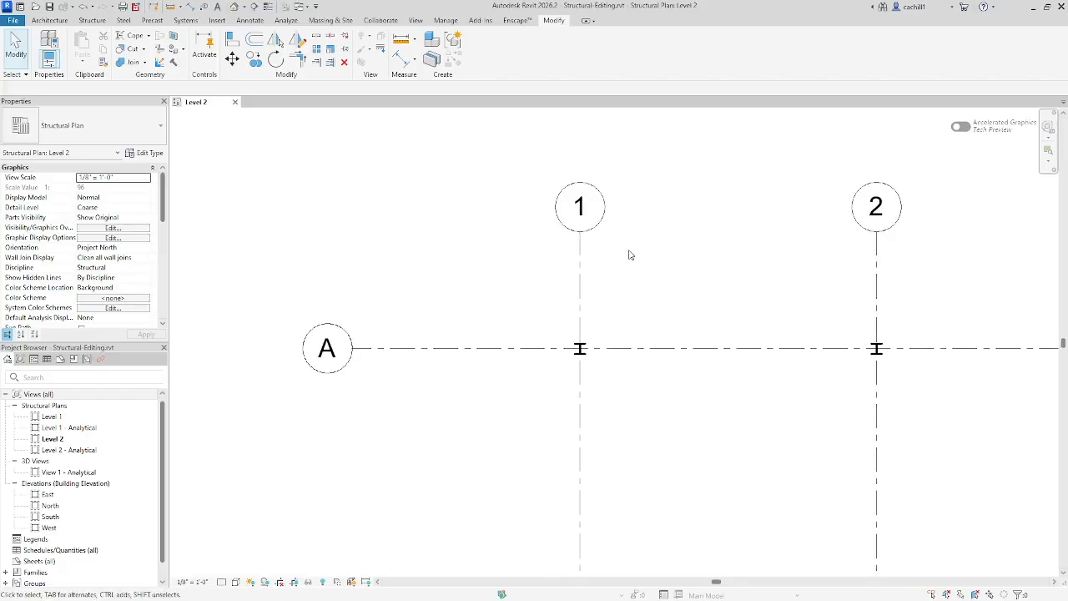
left_click(580, 347)
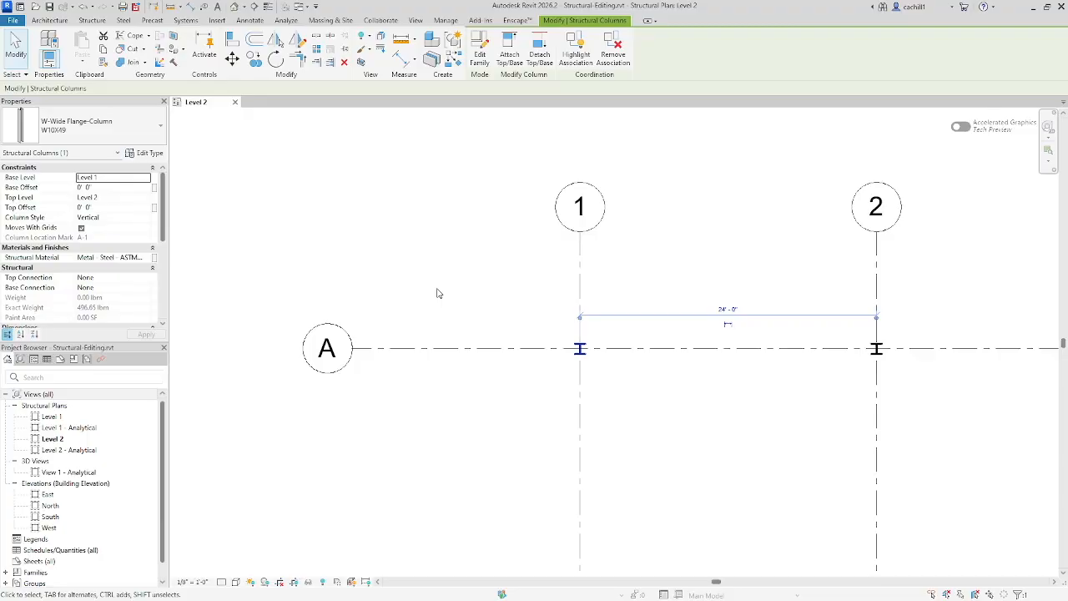
key("m")
key("v")
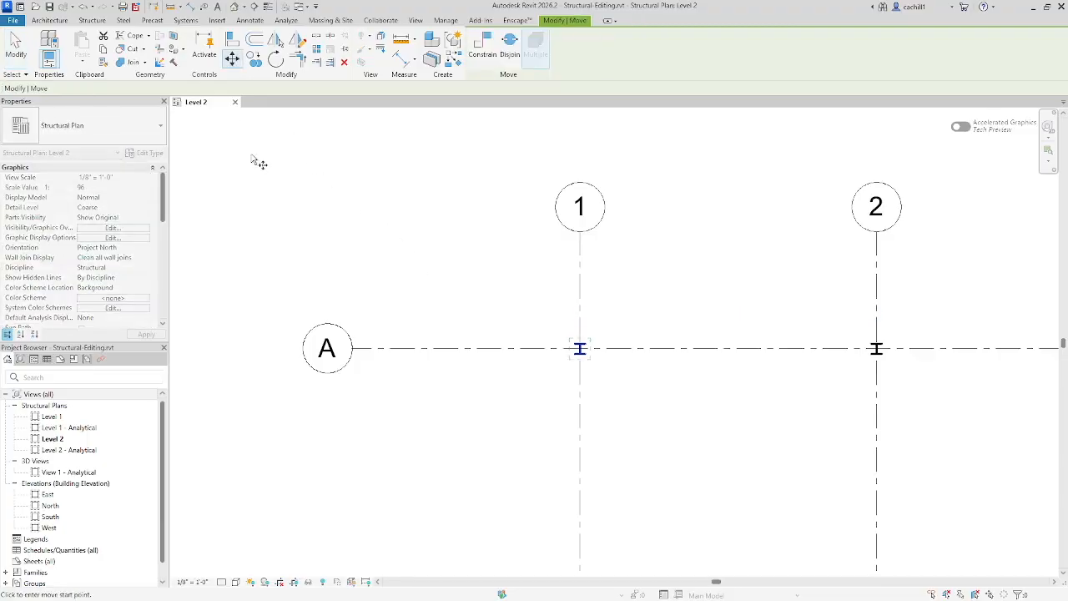
left_click(579, 348)
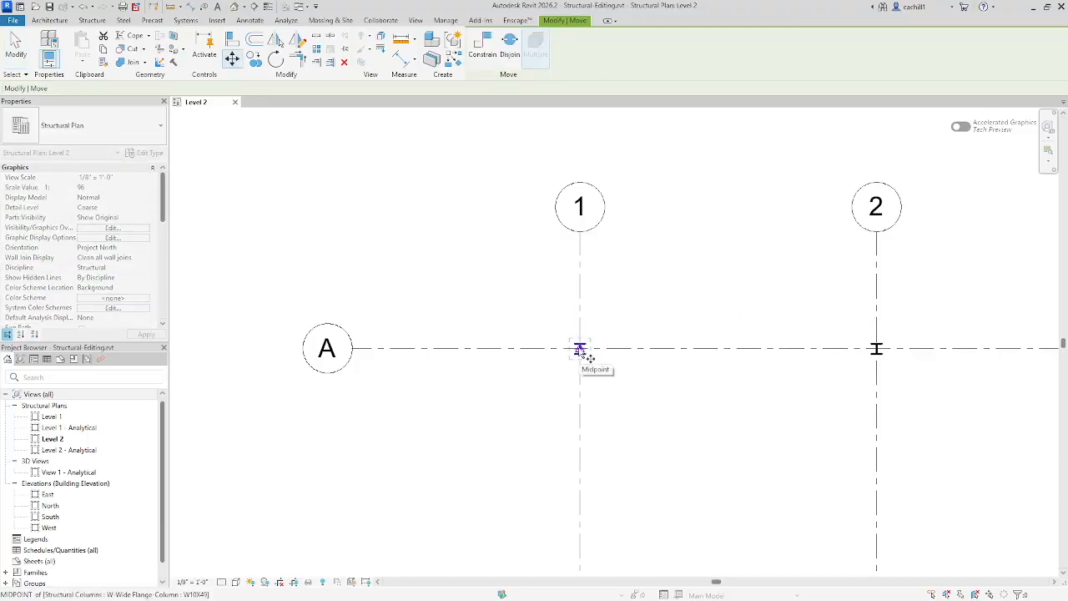
type("6")
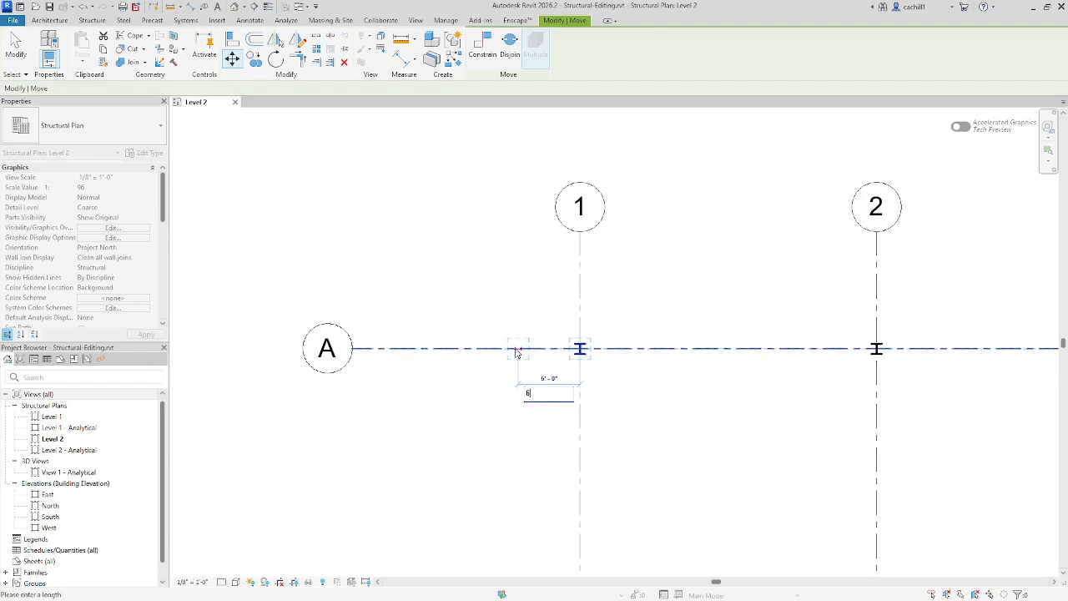
key("Return")
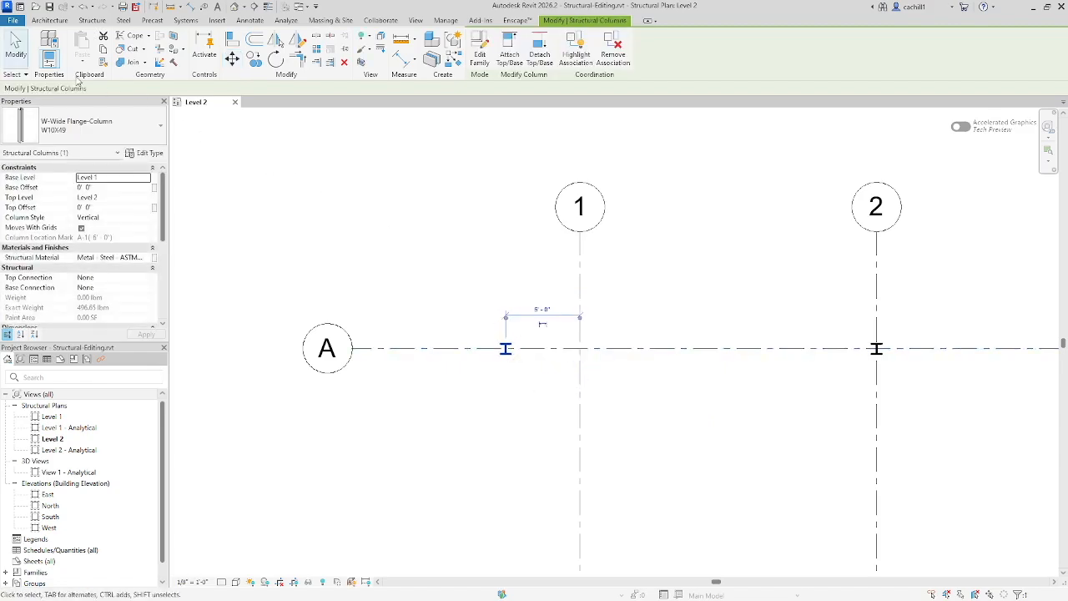
left_click(16, 46)
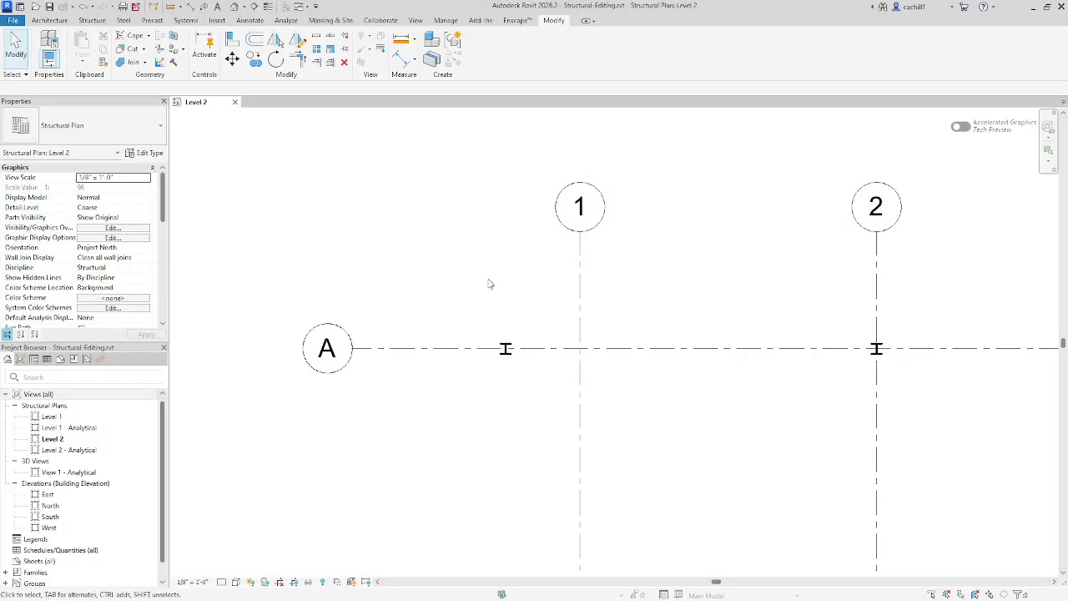
Step: Rotate grid 1 about its intersection with grid D so it passes through the offset column on grid A
left_click(580, 307)
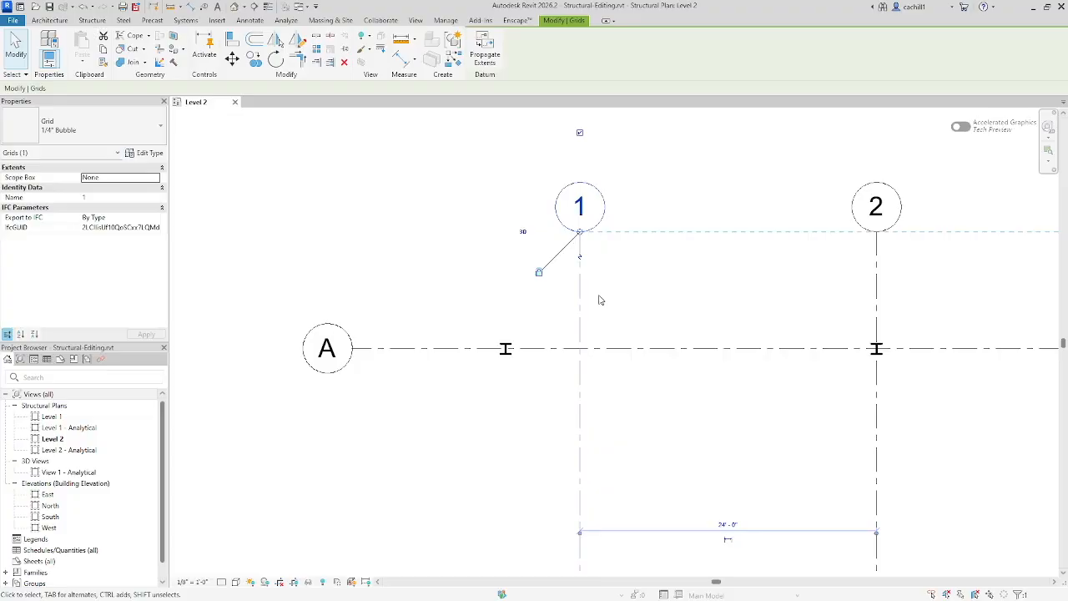
left_click(276, 60)
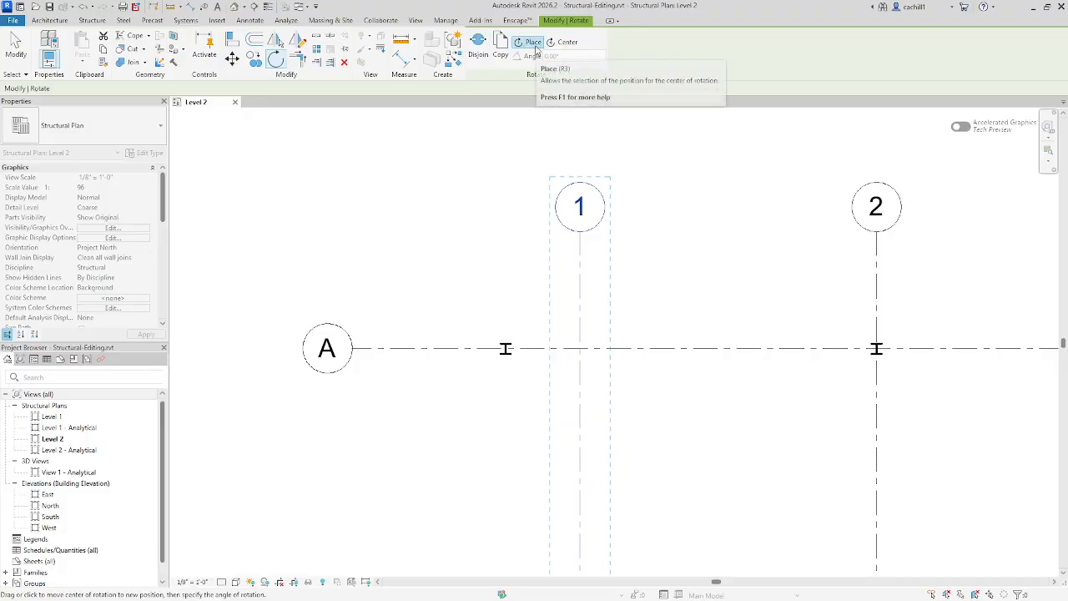
scroll(410, 164, "down", 2)
scroll(409, 164, "down", 2)
scroll(457, 428, "up", 1)
middle_click_drag(458, 428, 430, 190)
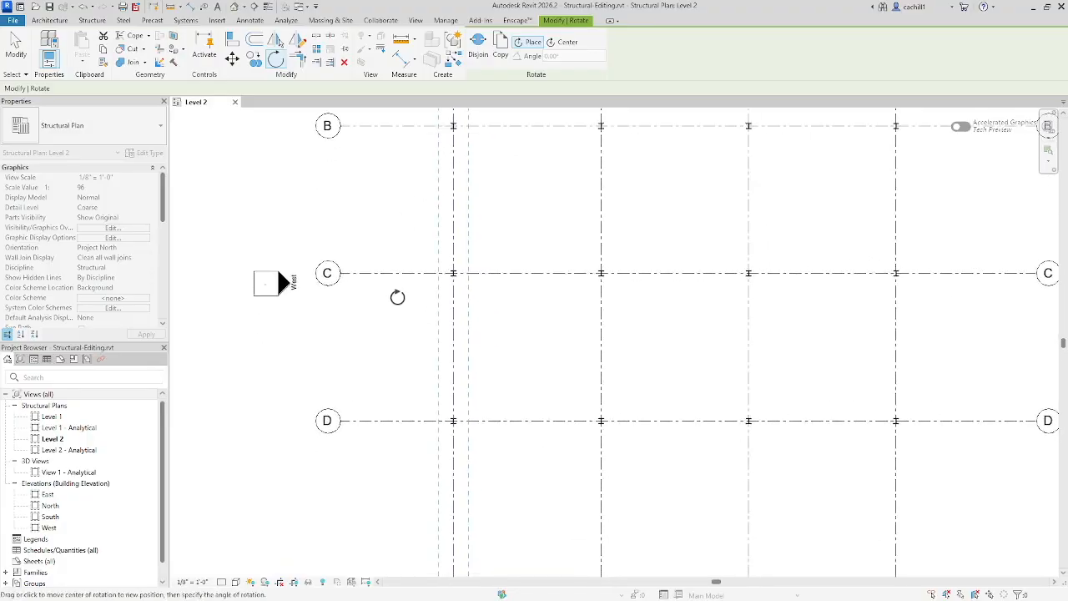
scroll(396, 298, "down", 1)
middle_click_drag(395, 300, 419, 373)
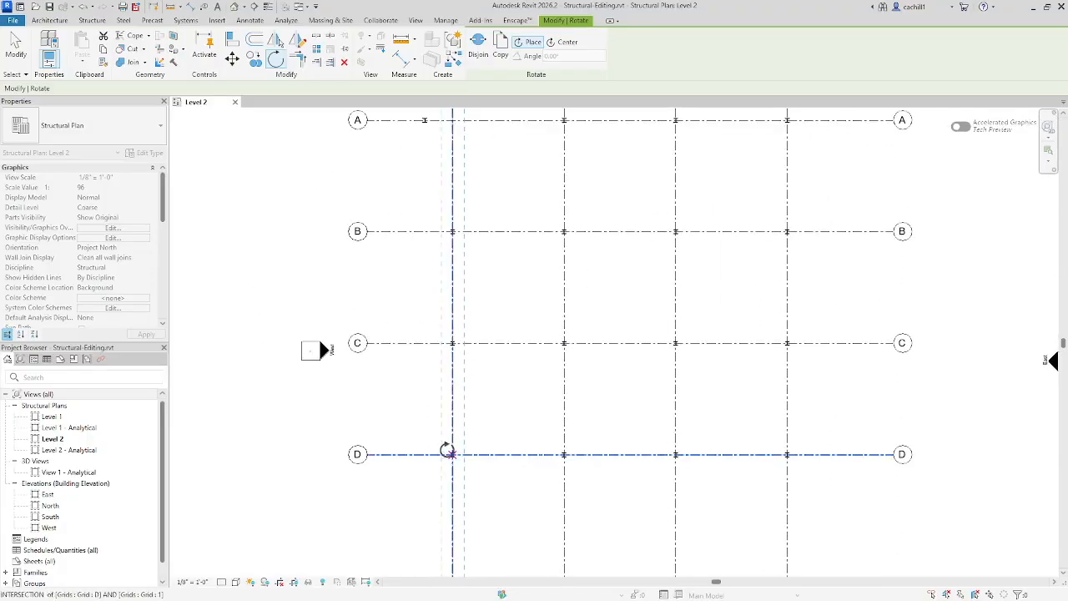
scroll(453, 451, "up", 6)
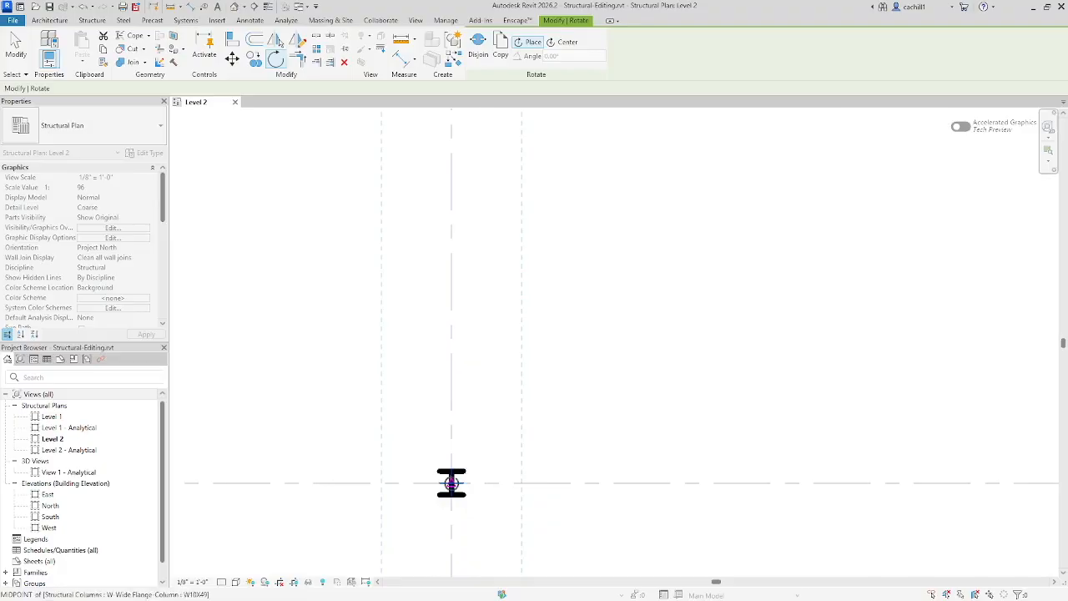
scroll(445, 377, "down", 5)
scroll(444, 376, "down", 4)
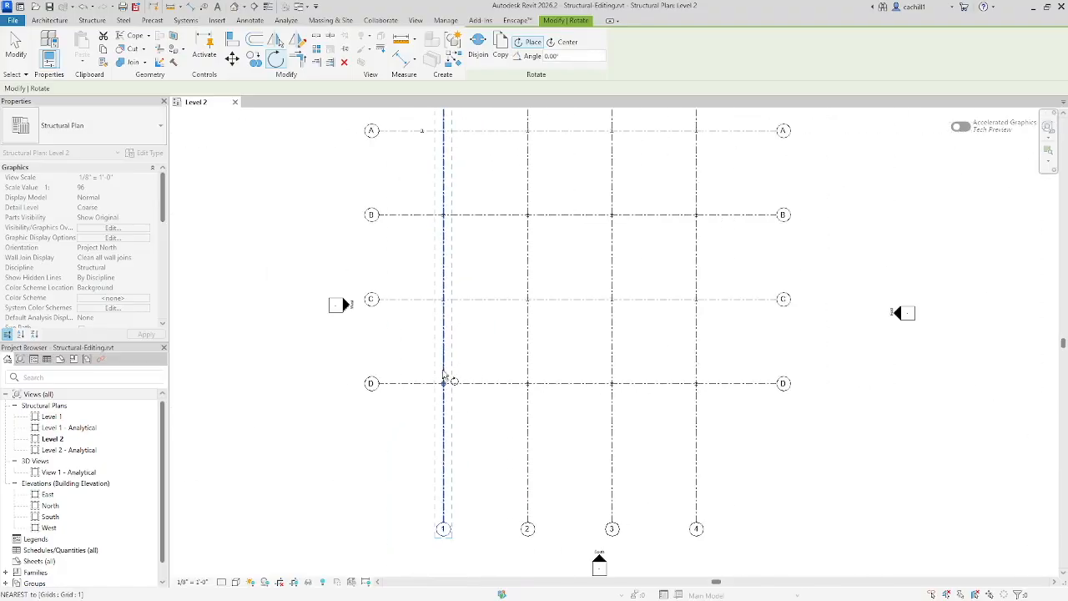
left_click(444, 189)
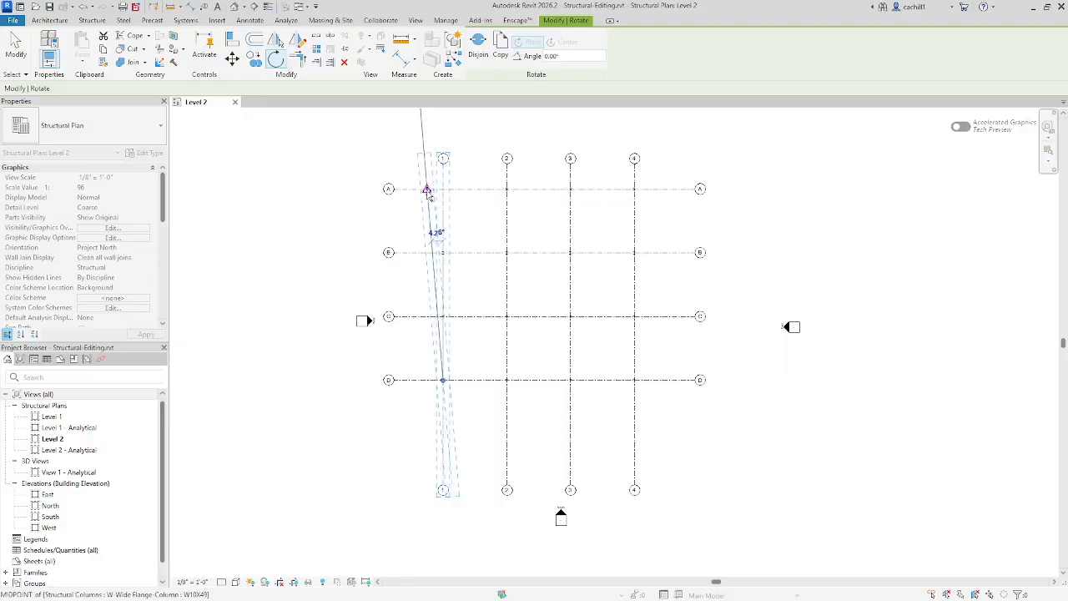
left_click(426, 190)
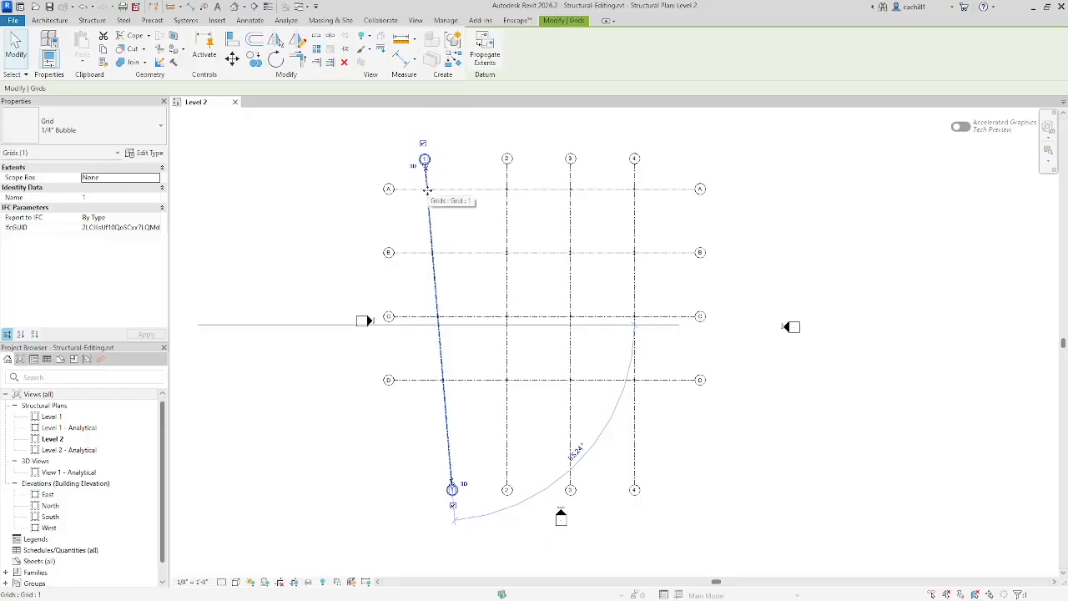
left_click(356, 222)
Step: Rotate the column at A-1 about its centre, from the direction of grid A to the slanted grid 1
middle_click_drag(323, 188, 363, 328)
scroll(352, 195, "up", 1)
scroll(422, 315, "up", 3)
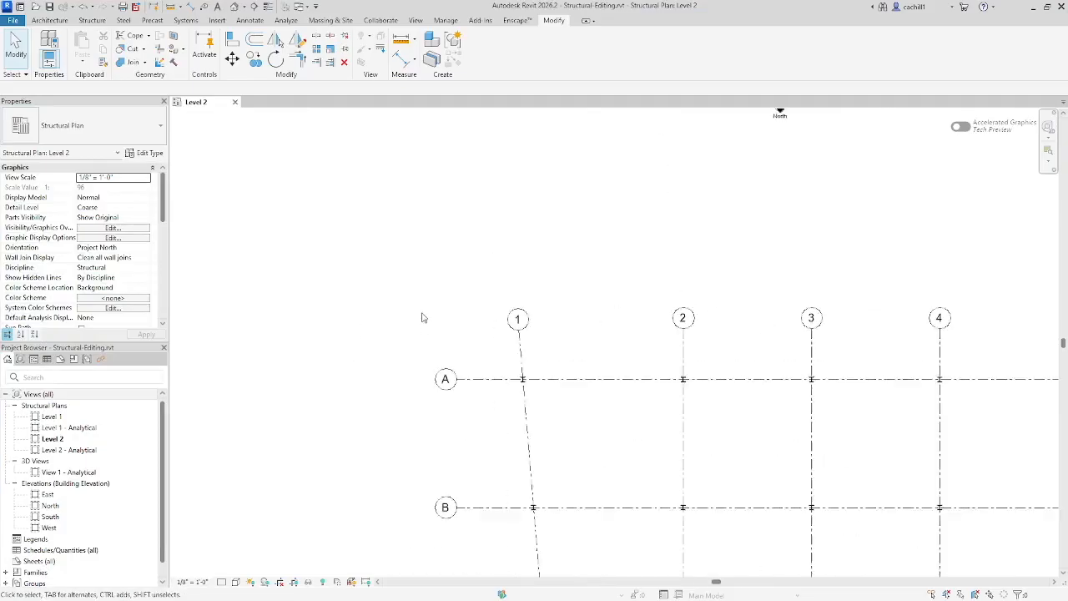
middle_click_drag(505, 338, 388, 228)
scroll(388, 228, "down", 1)
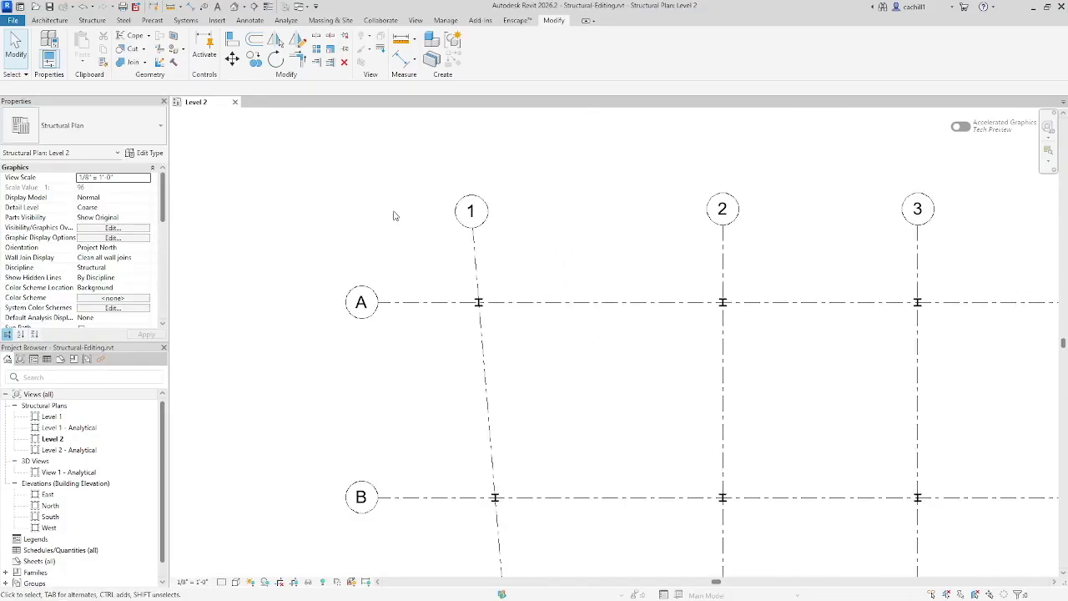
left_click(481, 304)
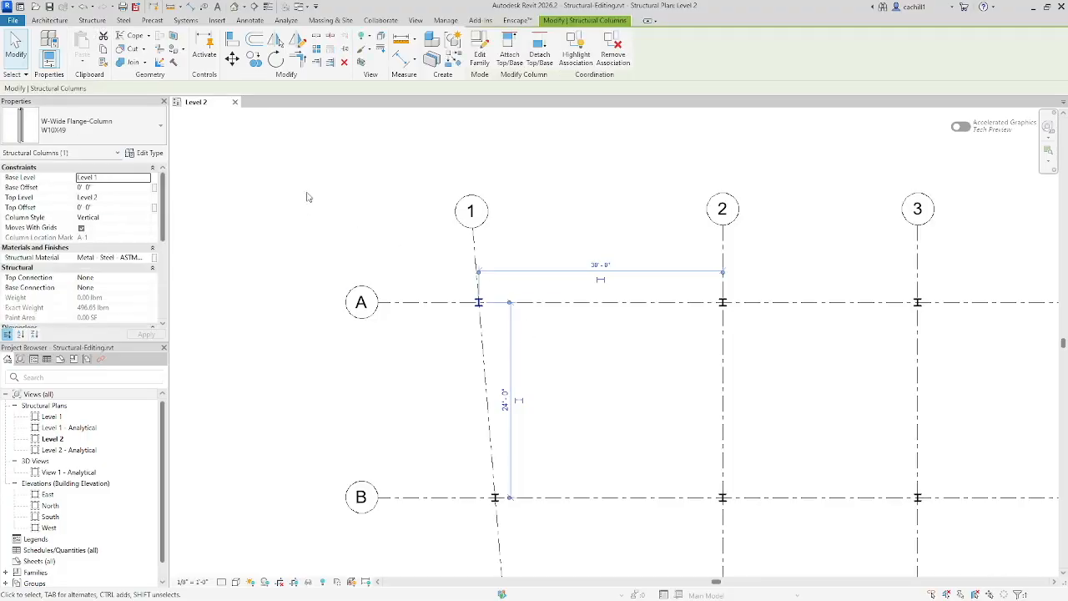
left_click(275, 59)
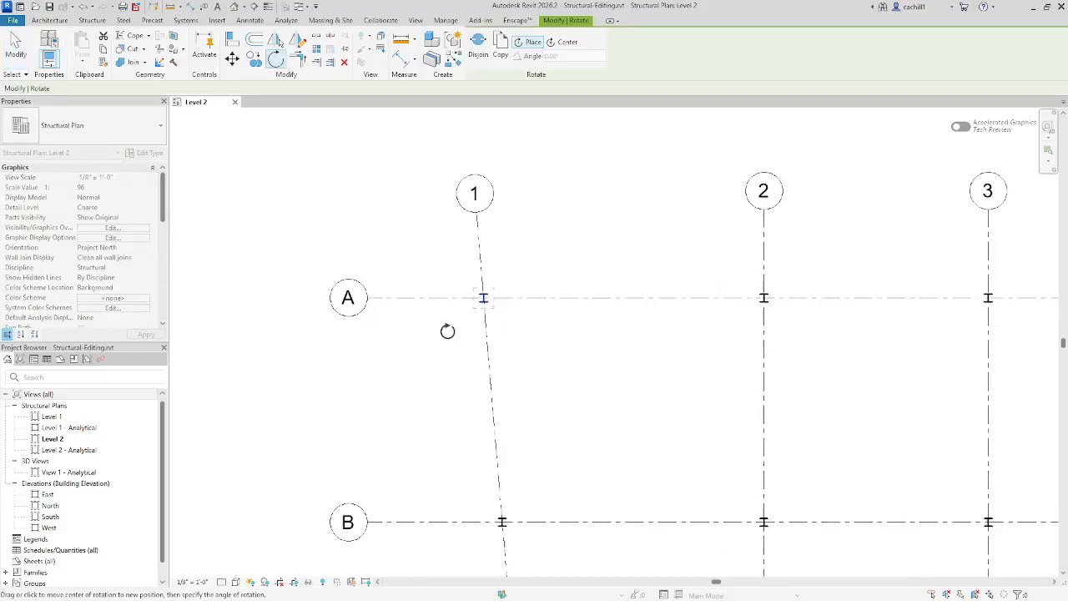
scroll(455, 328, "up", 3)
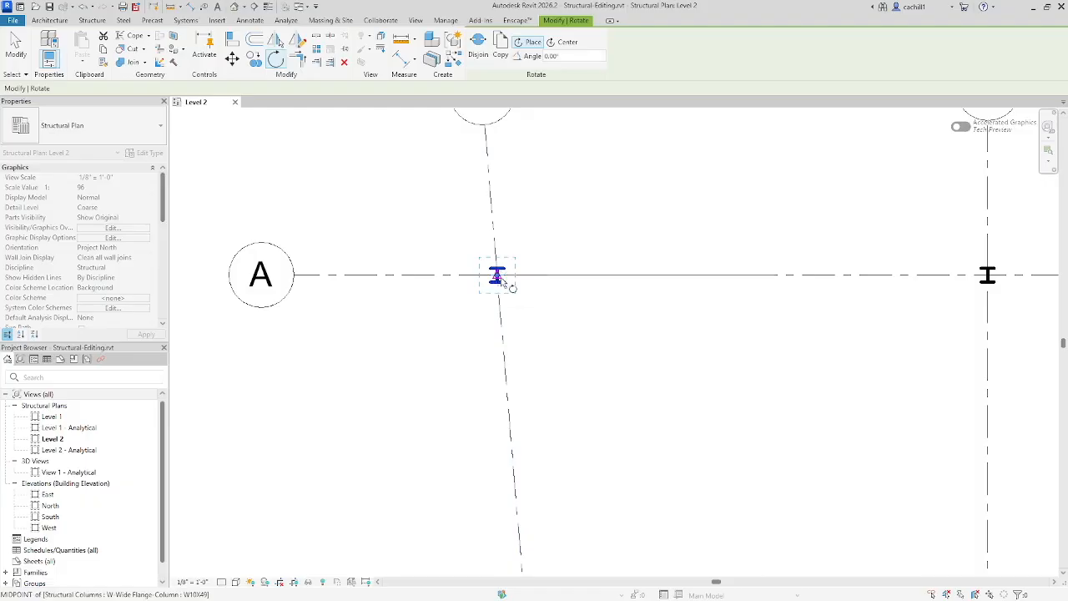
scroll(505, 284, "down", 3)
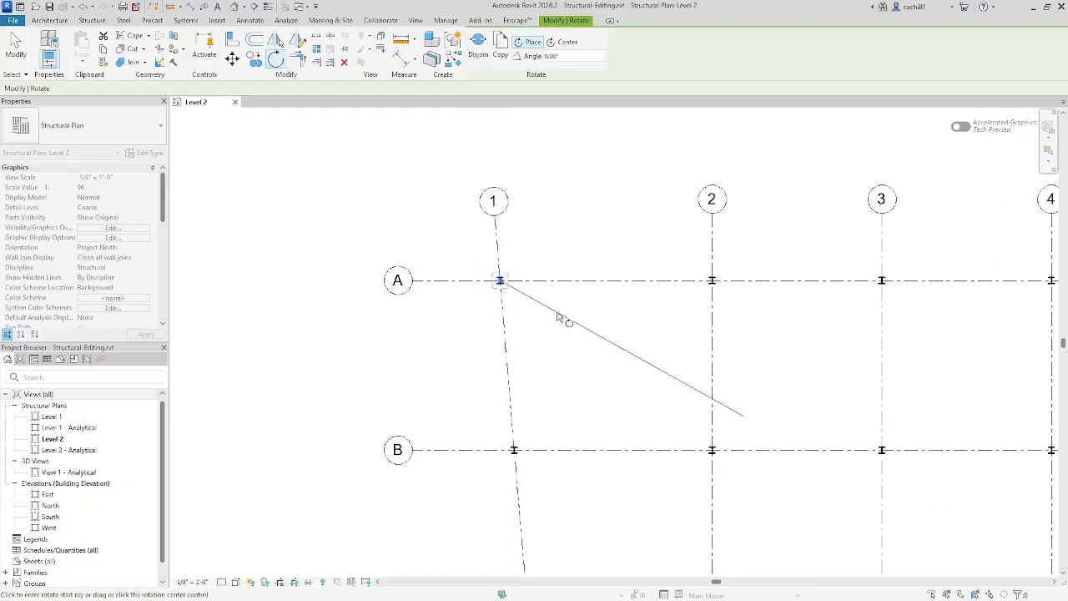
left_click(623, 282)
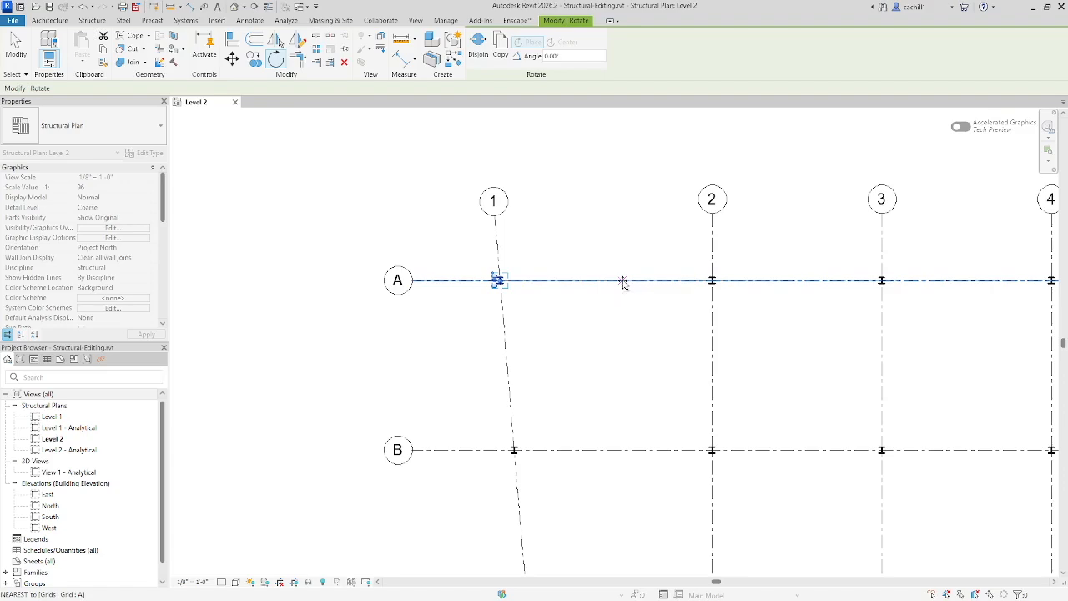
left_click(510, 390)
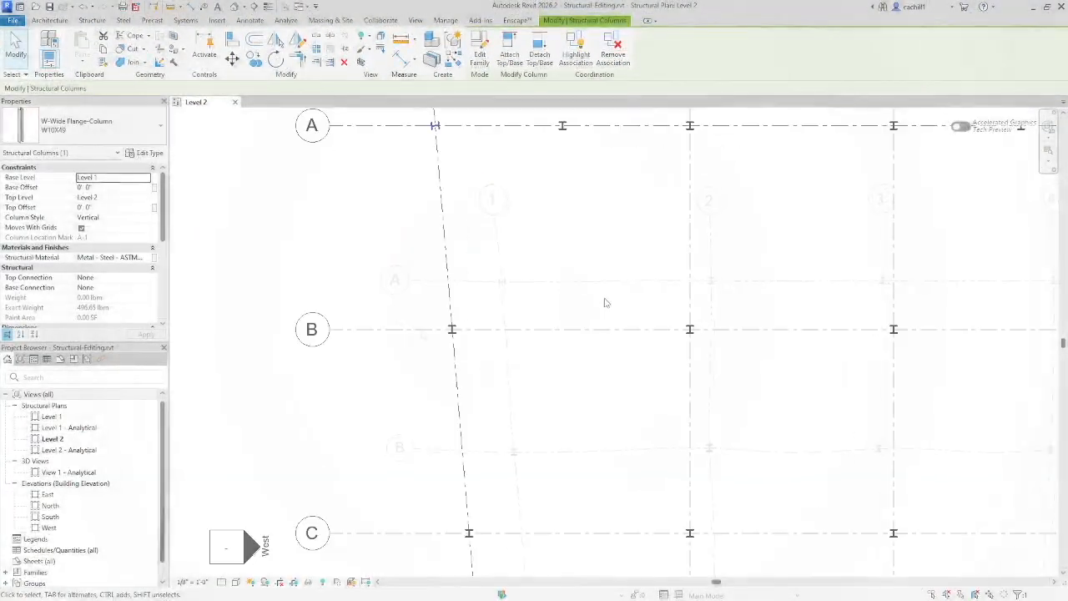
Step: Rotate the column at B-1 about its centre, from the direction of grid B to the slanted grid 1
middle_click_drag(605, 300, 598, 207)
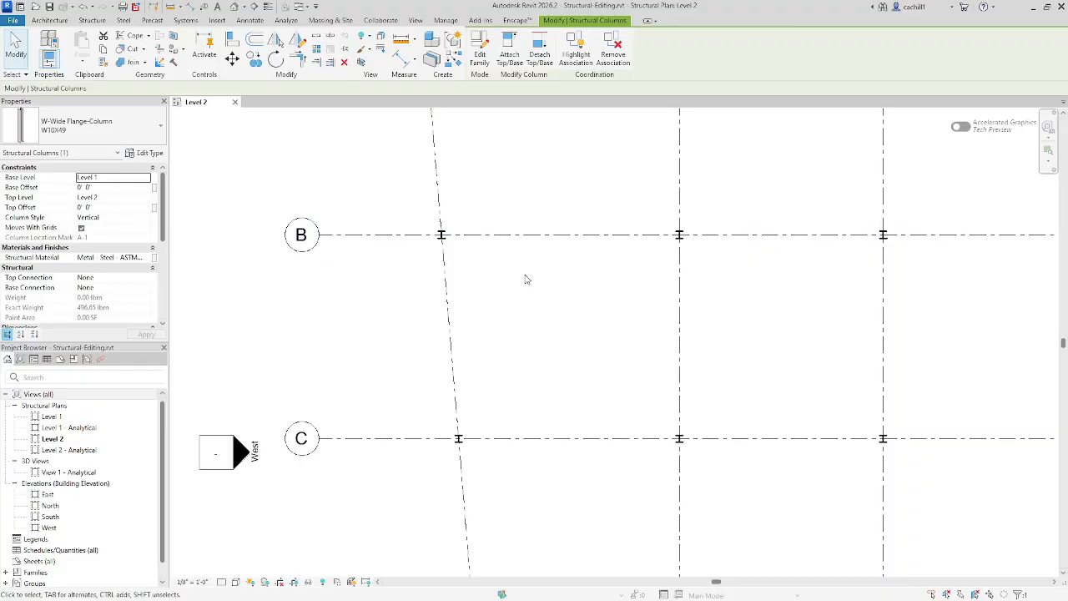
left_click(526, 279)
left_click(440, 237)
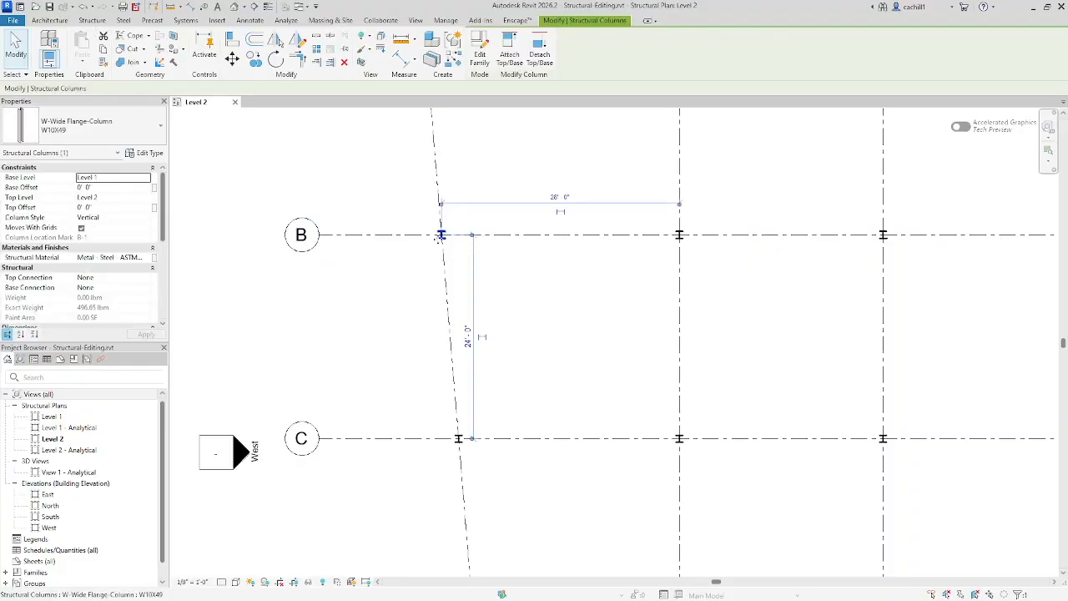
left_click(275, 60)
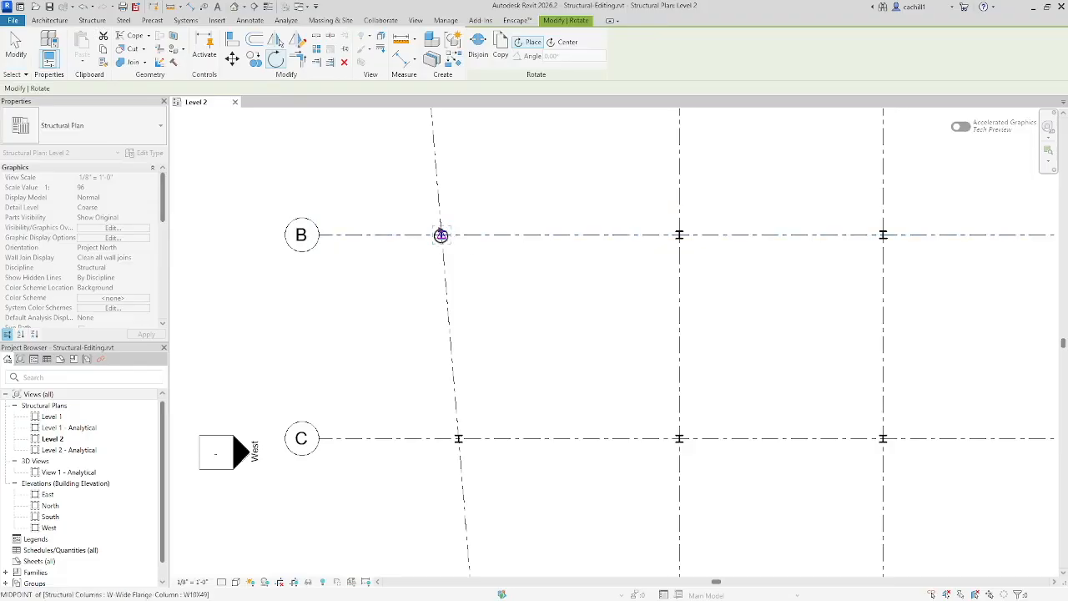
left_click(574, 237)
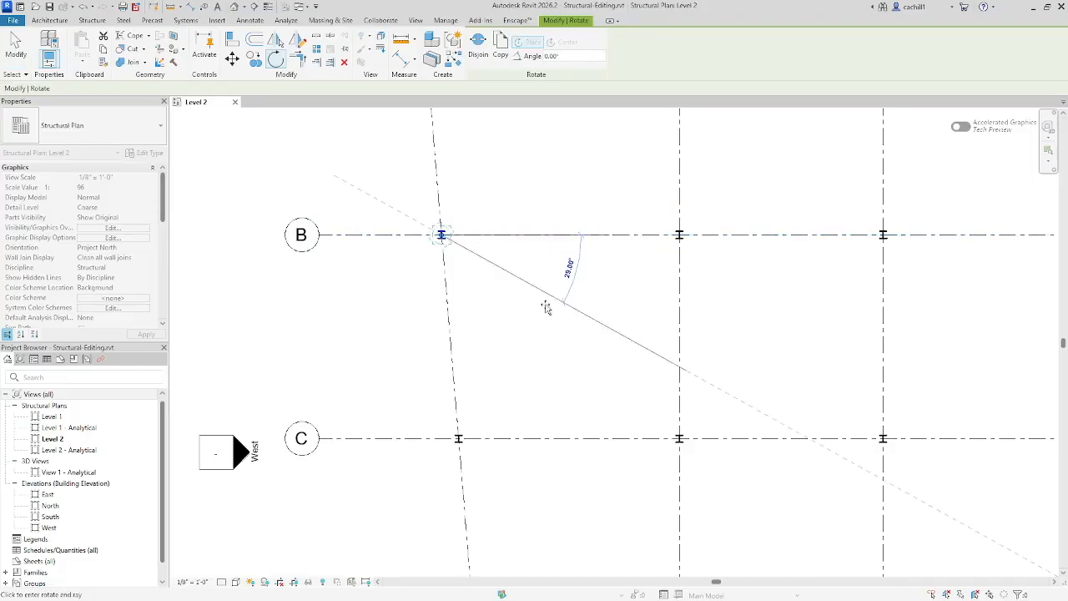
left_click(456, 360)
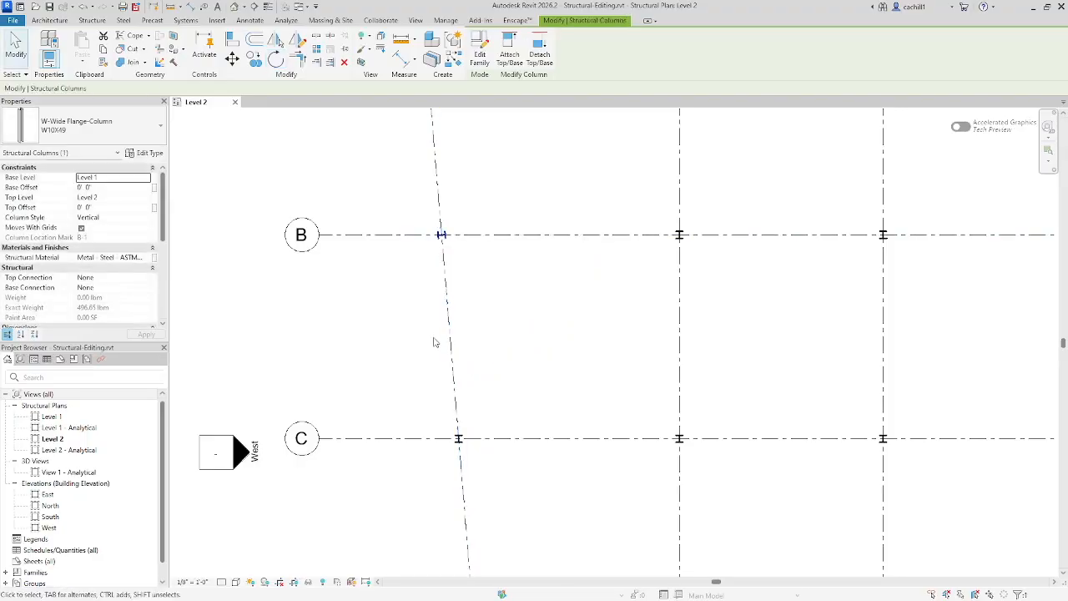
left_click(21, 54)
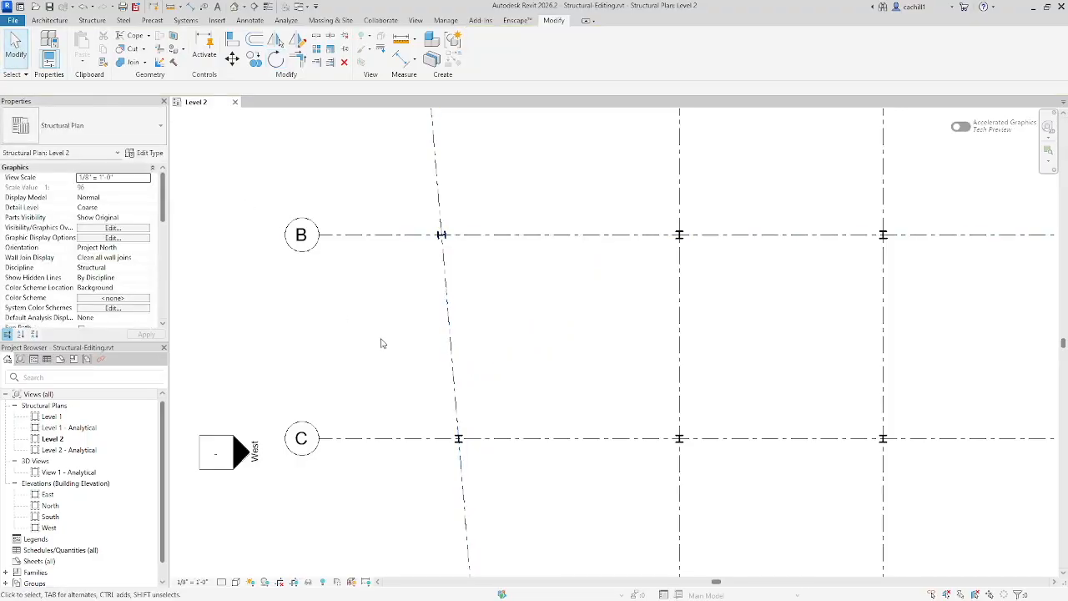
Step: Rotate the column at C-1 about its centre, from the direction of grid C to the slanted grid 1
middle_click_drag(492, 395, 513, 276)
scroll(478, 284, "up", 2)
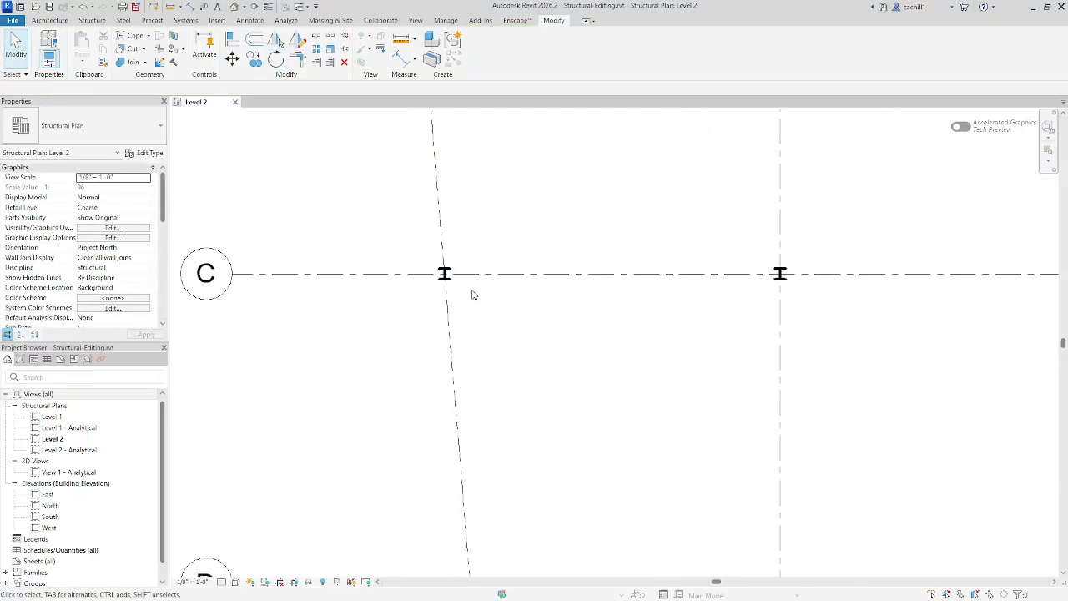
left_click(445, 274)
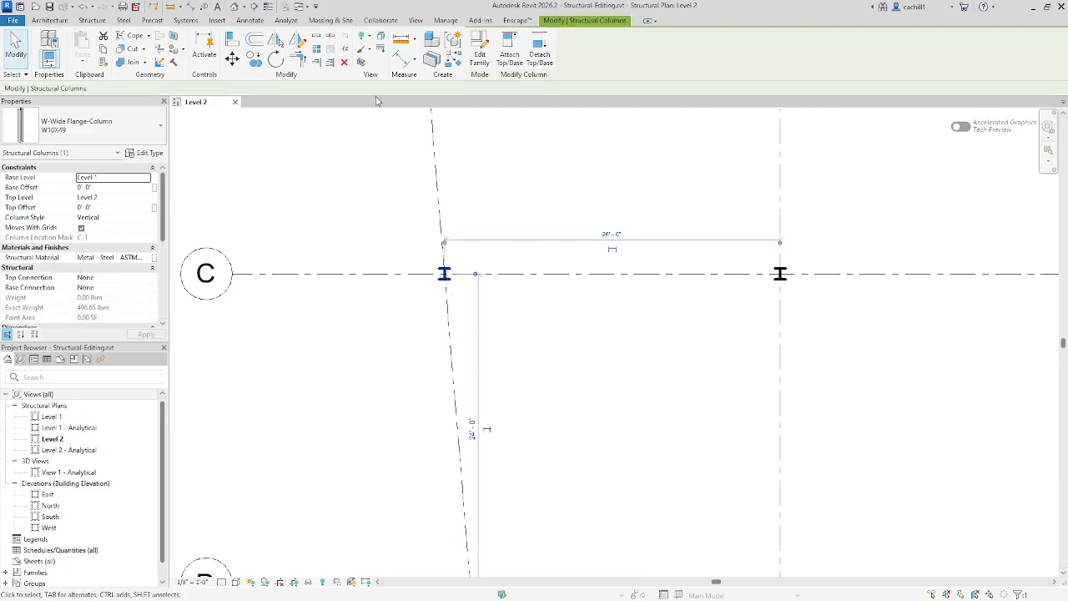
left_click(275, 58)
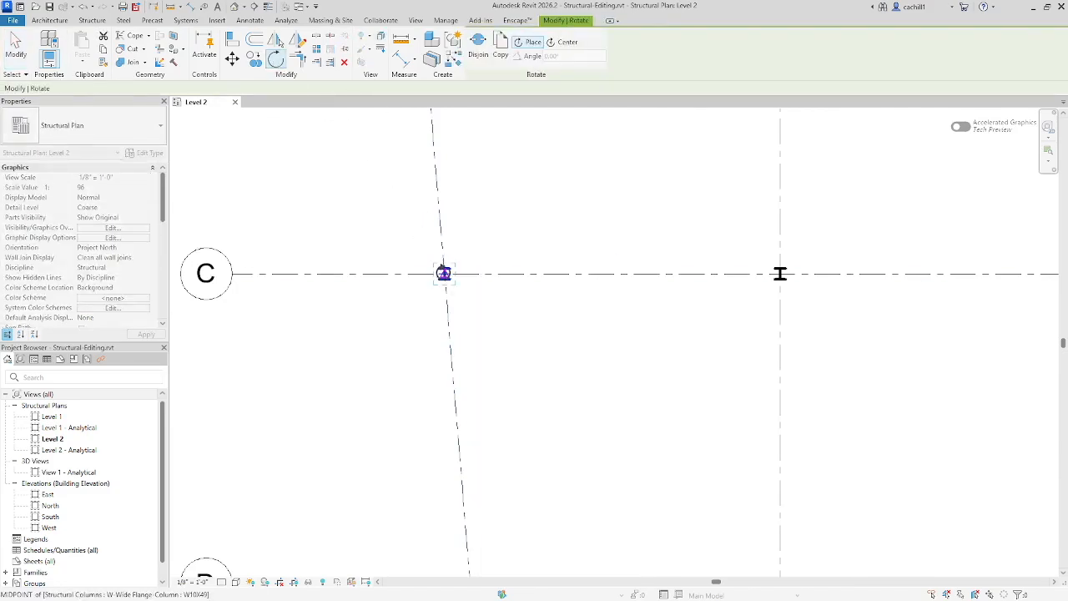
left_click(443, 273)
left_click(582, 276)
left_click(469, 399)
scroll(462, 389, "down", 3)
key("Escape")
Step: Rotate the column at D-1 about its centre, from the direction of grid D to the slanted grid 1
middle_click_drag(559, 412, 558, 235)
scroll(501, 324, "up", 2)
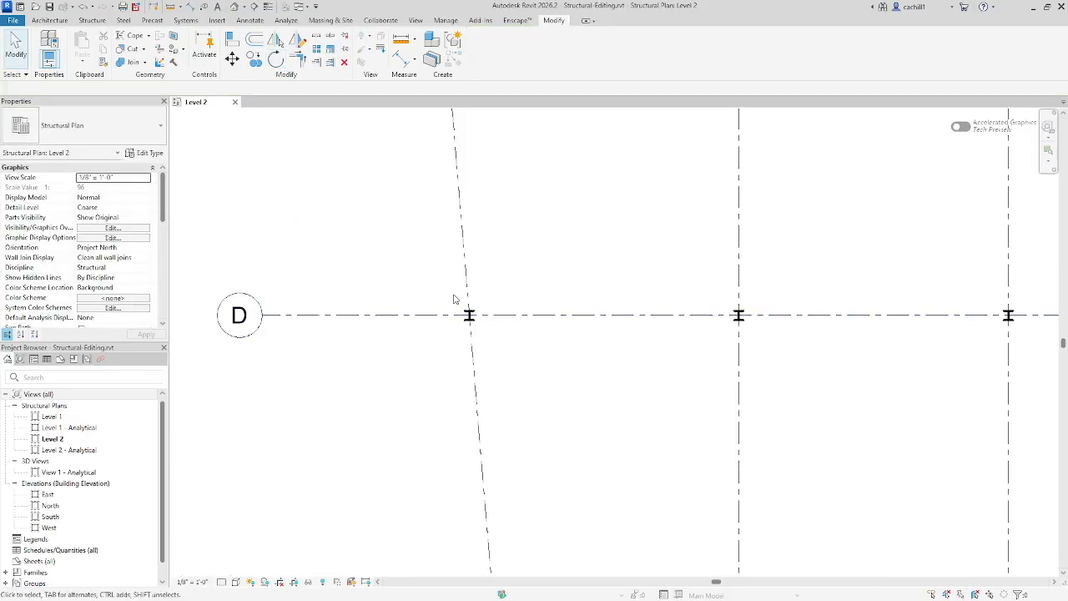
left_click(495, 334)
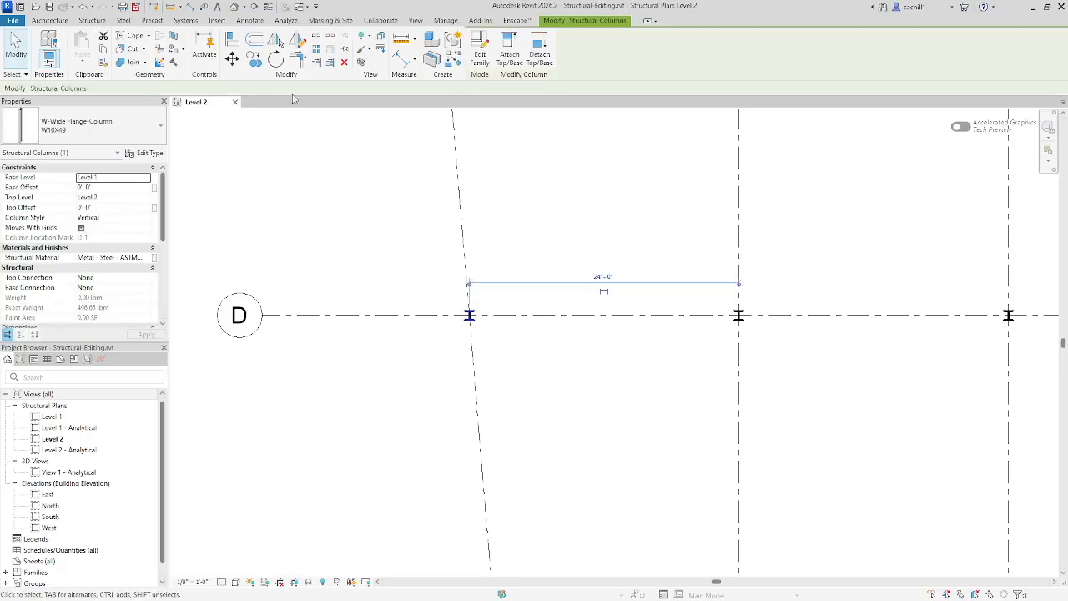
left_click(276, 58)
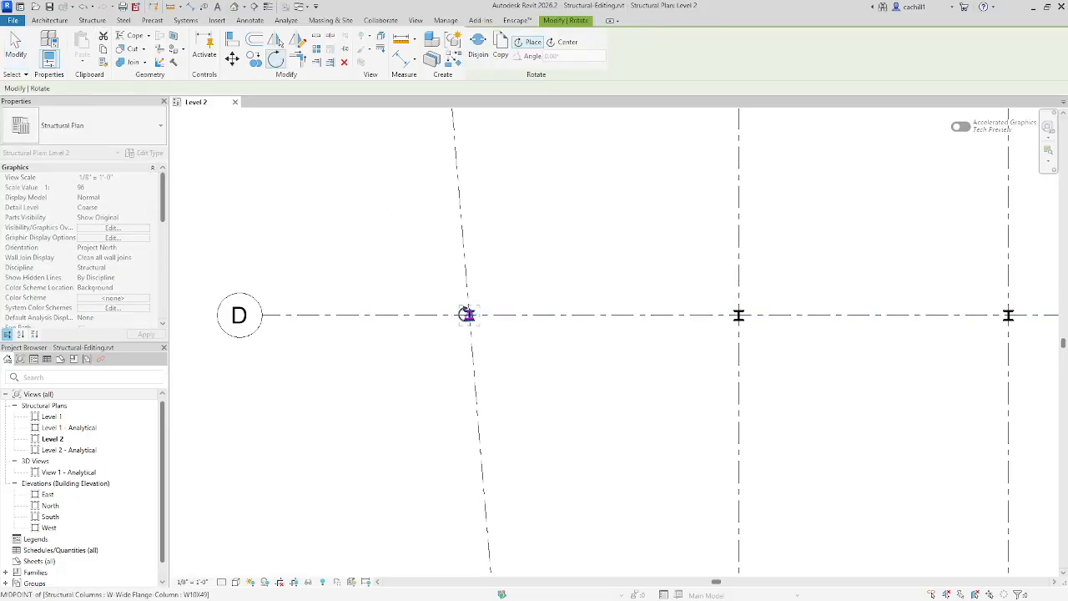
left_click(584, 315)
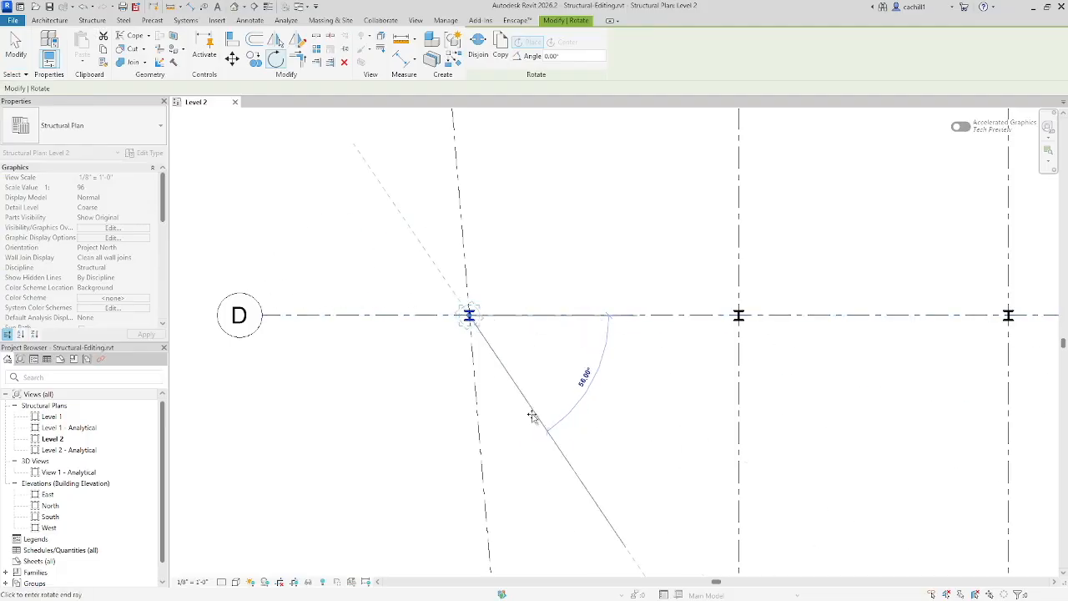
left_click(477, 430)
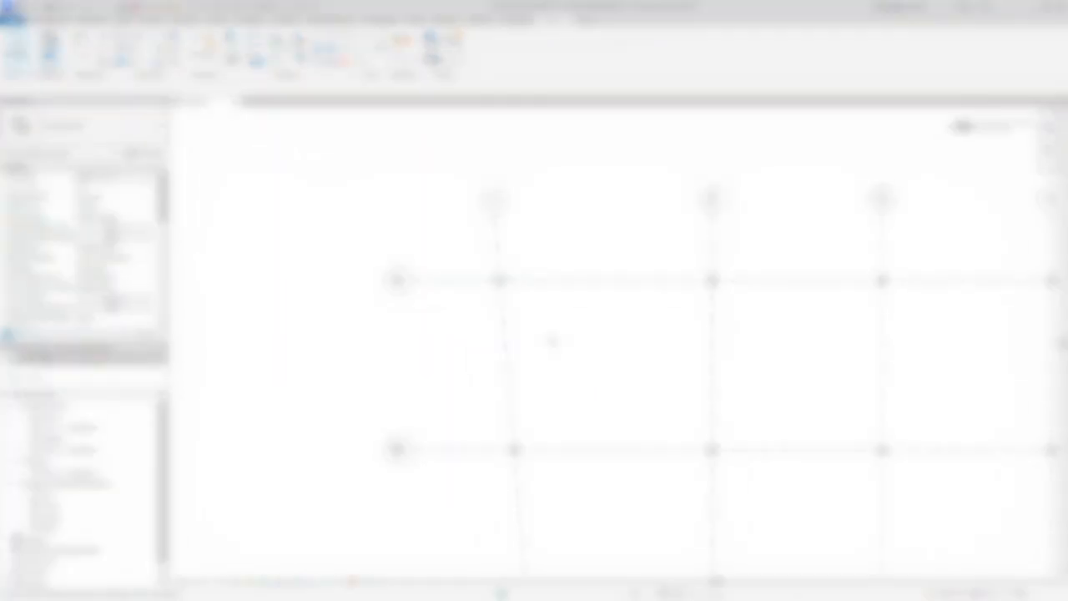
Step: Delete grid 4 and the column where it crosses grid A
middle_click_drag(550, 309, 543, 308)
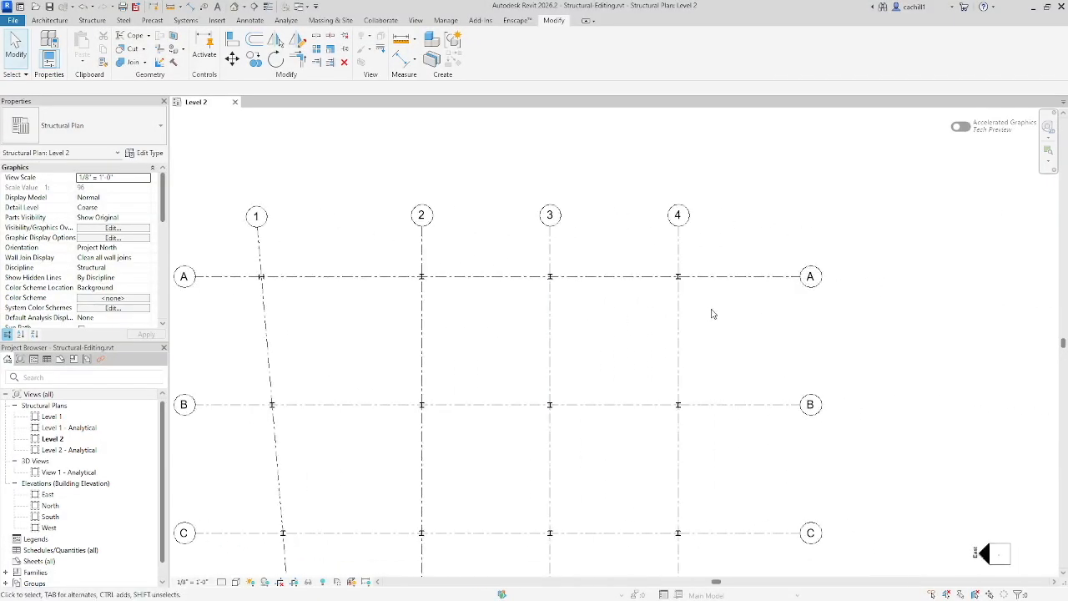
left_click(676, 322)
left_click(344, 62)
left_click_drag(665, 214, 709, 304)
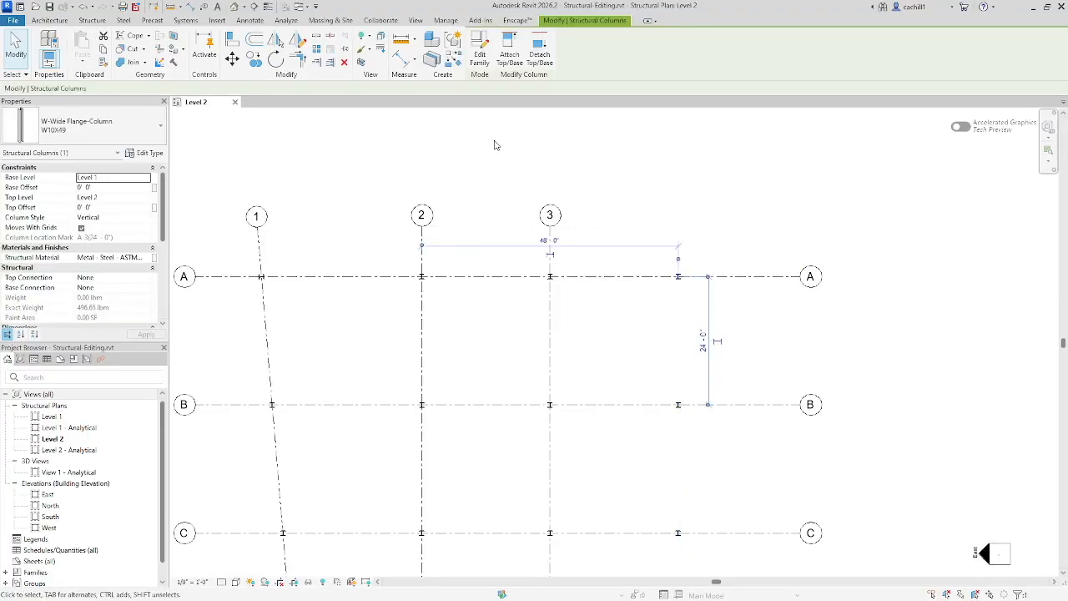
left_click(344, 63)
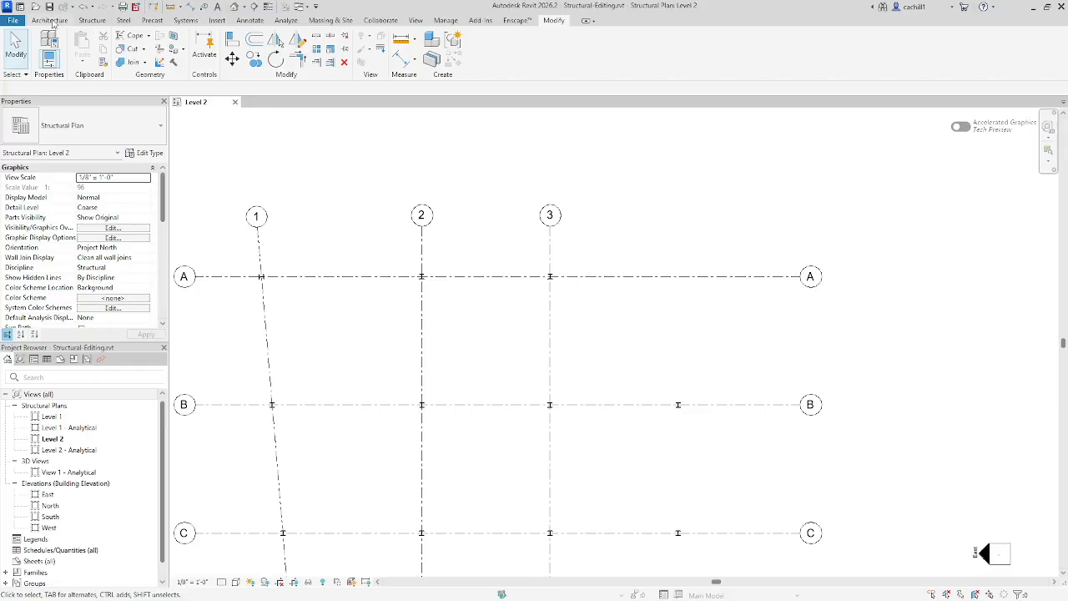
Step: Draw a vertical reference plane midway between grids 2 and 3, from grid A to just past grid B
left_click(92, 20)
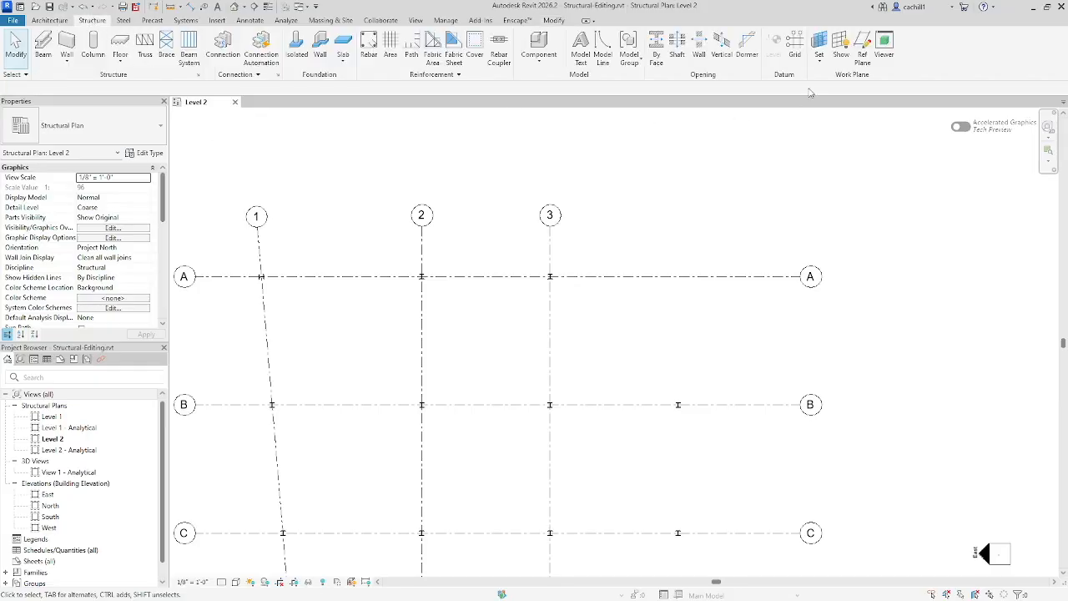
left_click(861, 51)
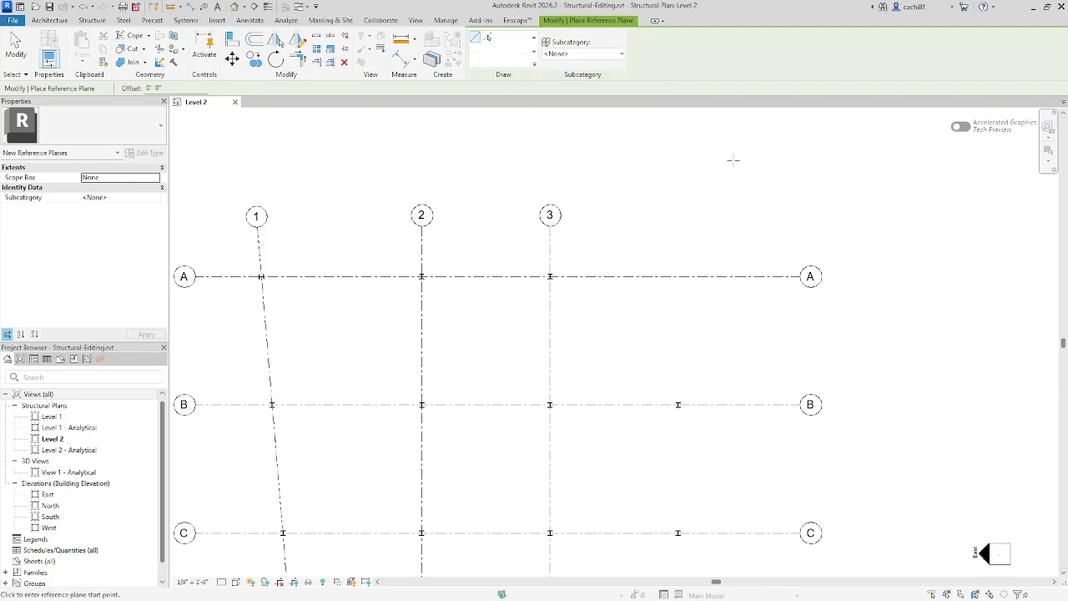
left_click(485, 276)
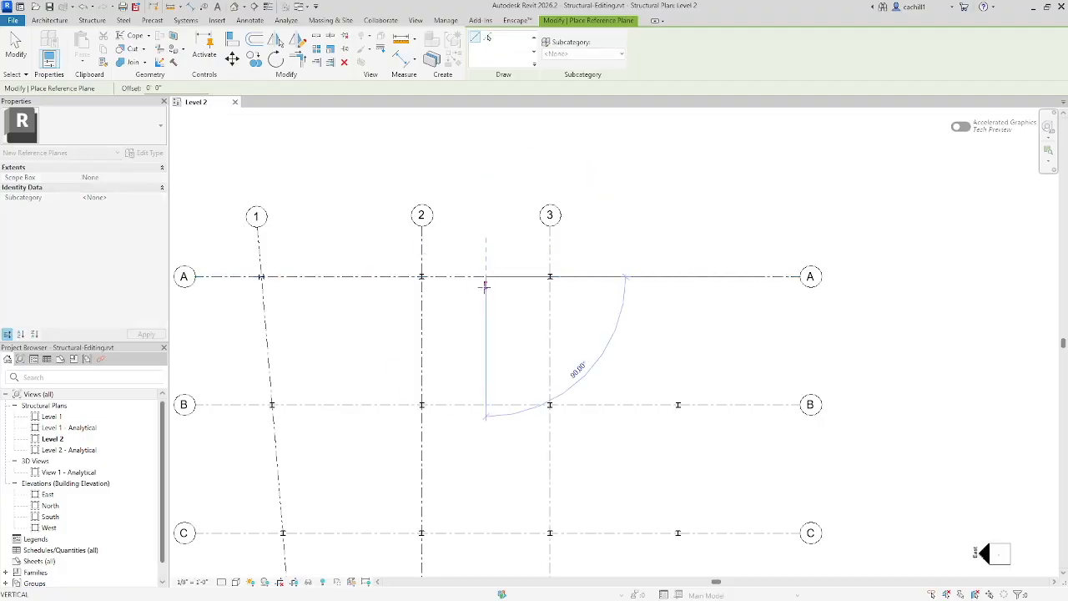
left_click(484, 429)
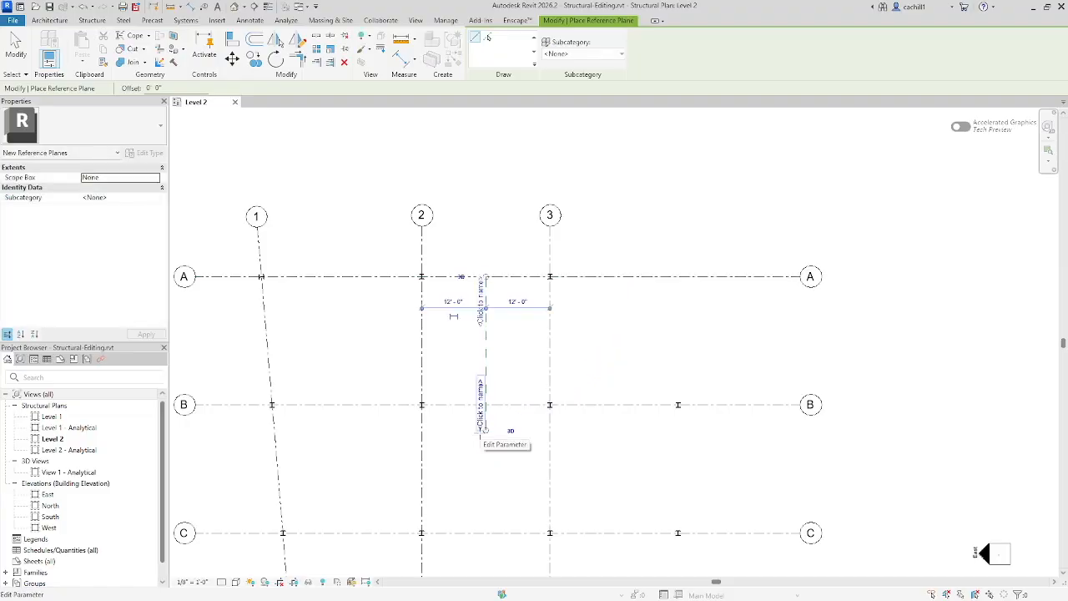
key("Escape")
key("Escape")
Step: Mirror slanted grid 1 and its four columns about the reference plane between grids 2 and 3, keeping the originals
scroll(674, 206, "down", 3)
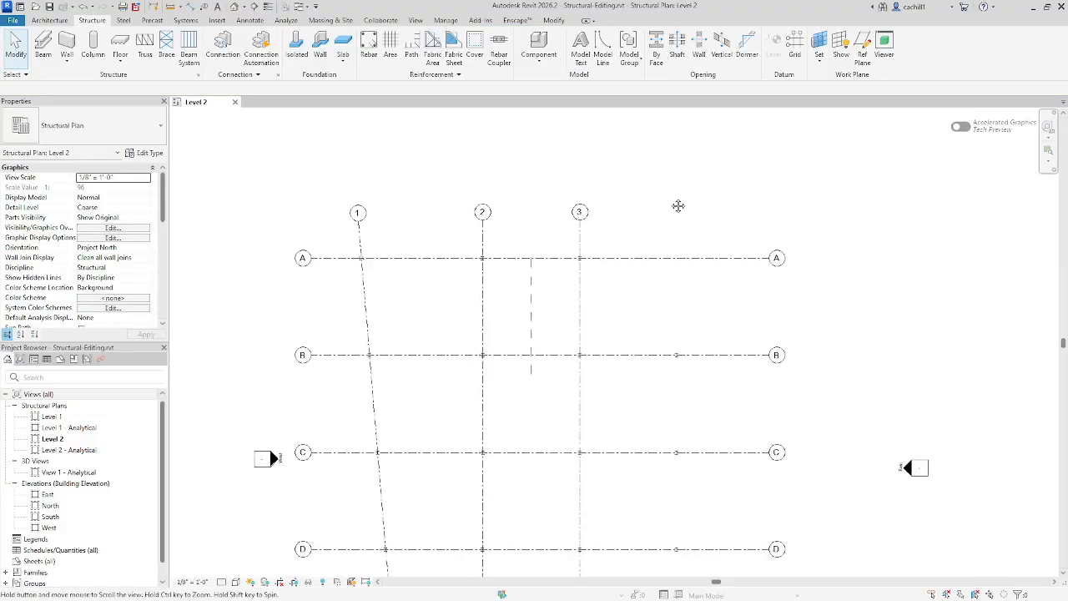
middle_click_drag(676, 205, 653, 147)
scroll(649, 148, "down", 3)
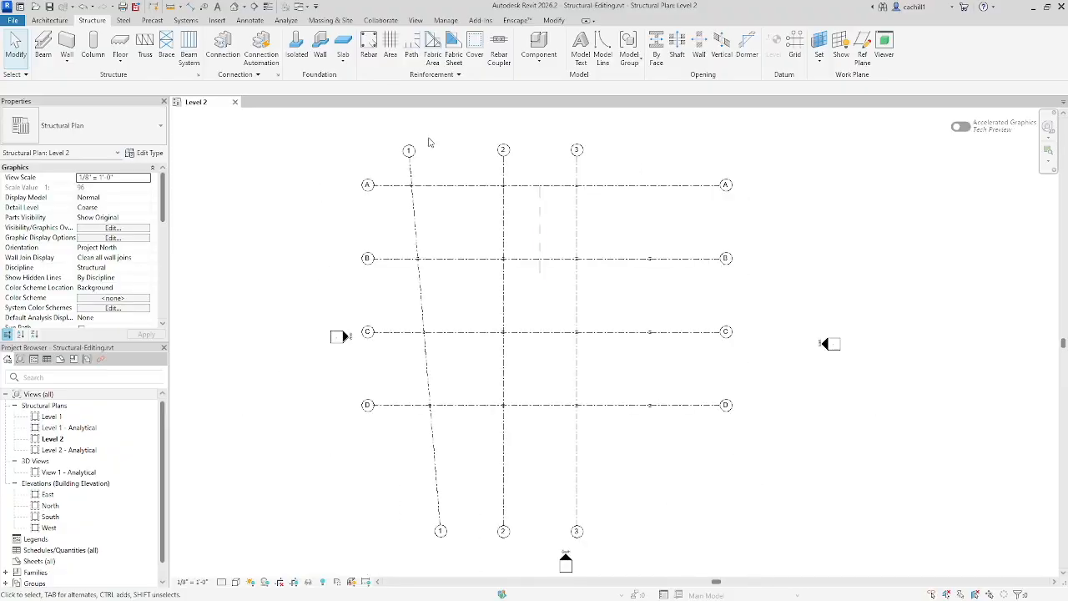
left_click(409, 165)
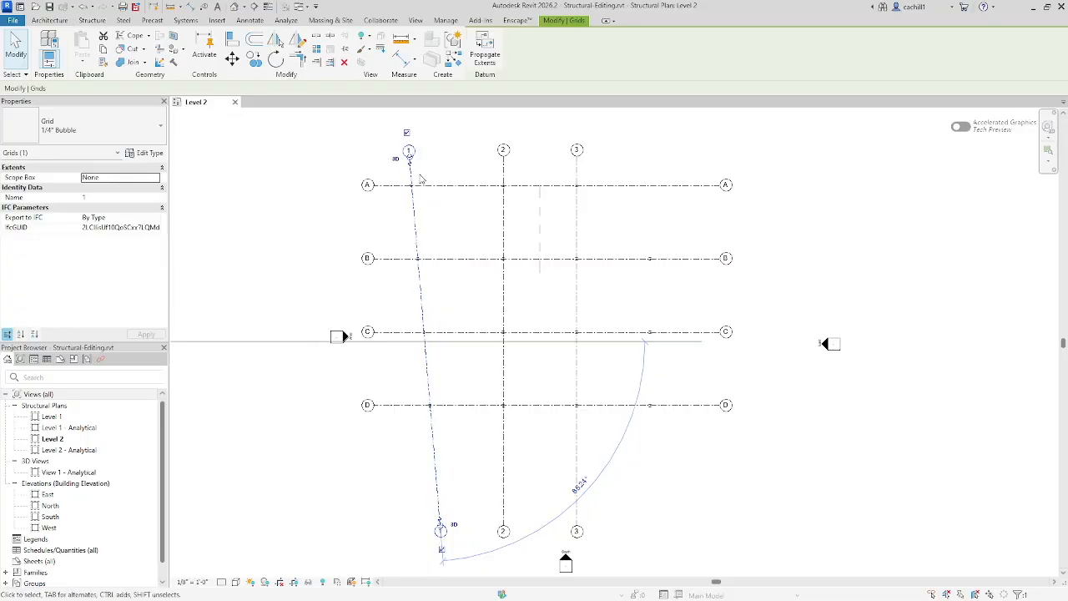
scroll(420, 179, "up", 2)
scroll(419, 177, "up", 3)
scroll(418, 175, "down", 4)
scroll(417, 171, "down", 2)
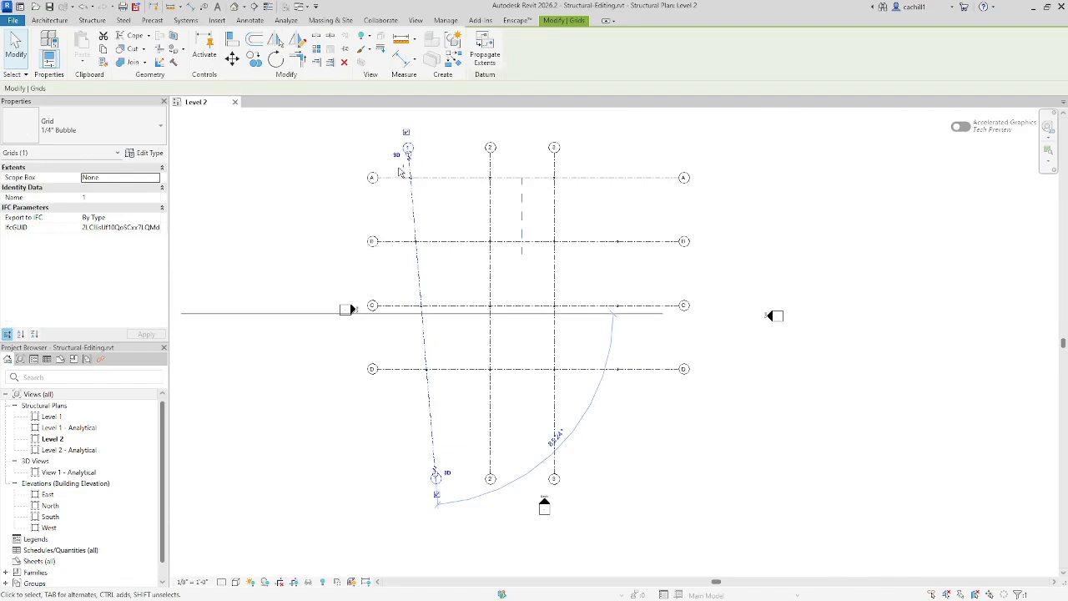
left_click_drag(398, 169, 446, 389)
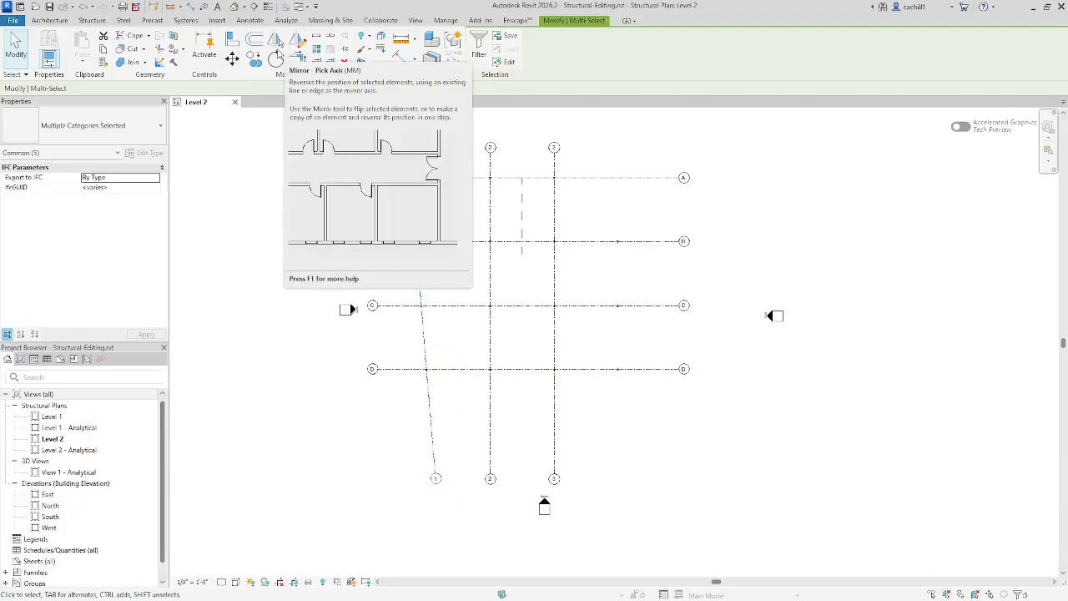
left_click(280, 47)
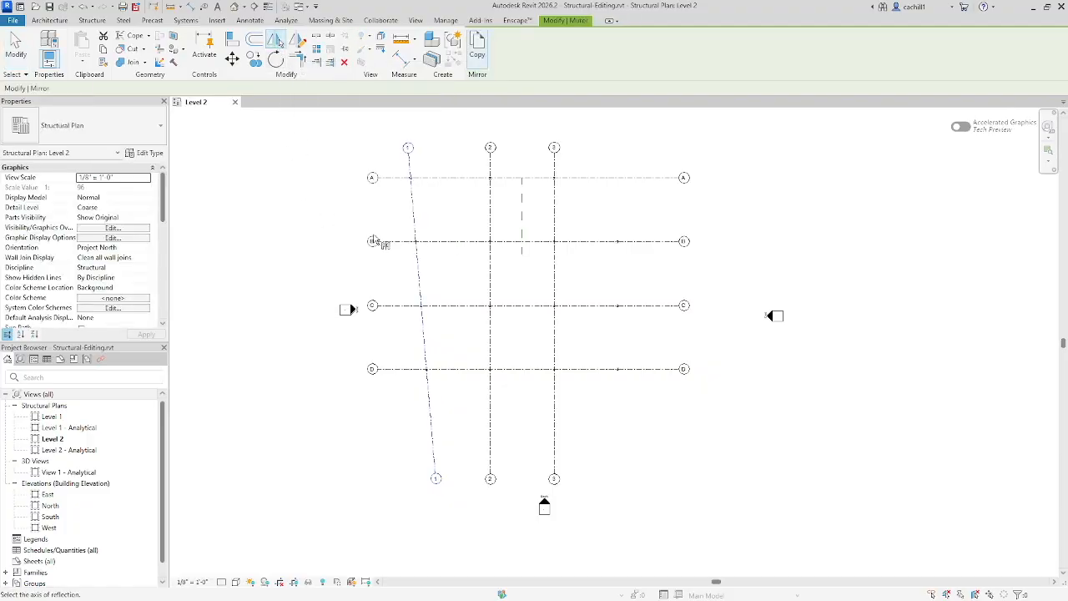
left_click(520, 212)
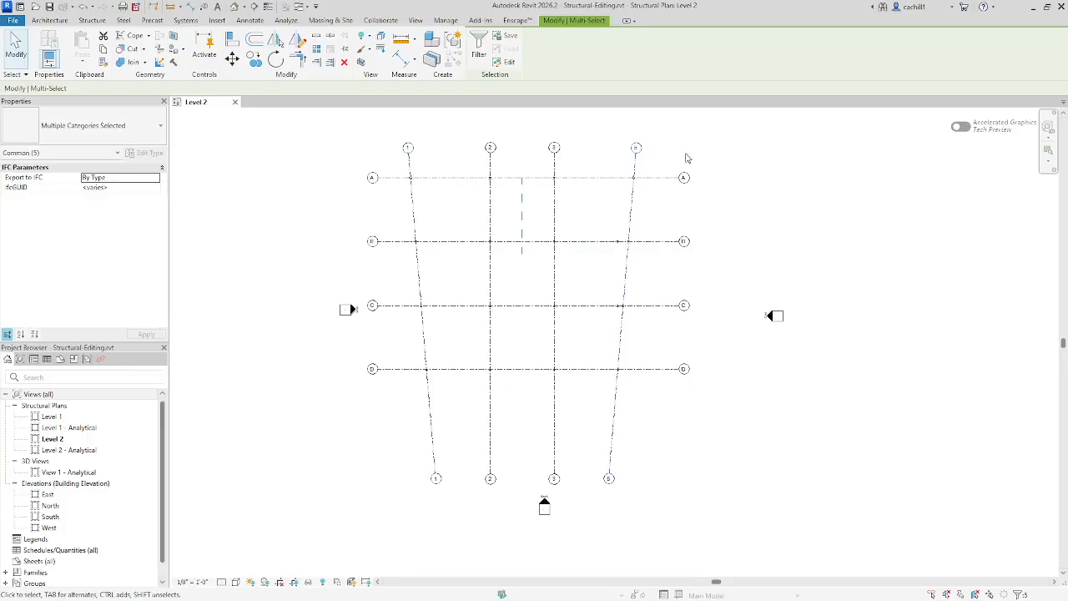
Step: Rename the mirrored slanted grid as 4
scroll(640, 149, "up", 5)
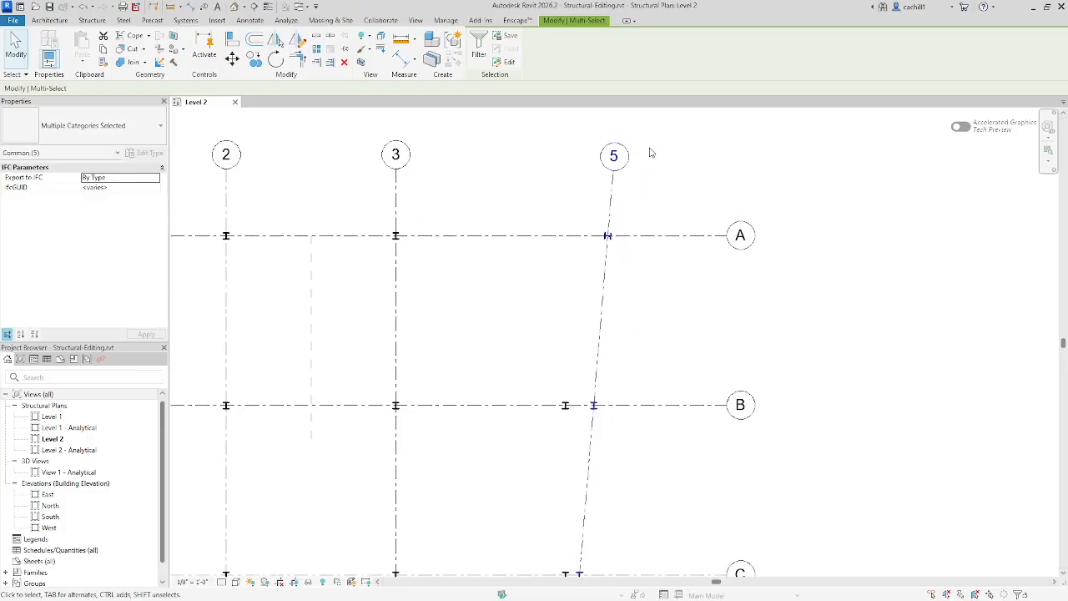
left_click(614, 163)
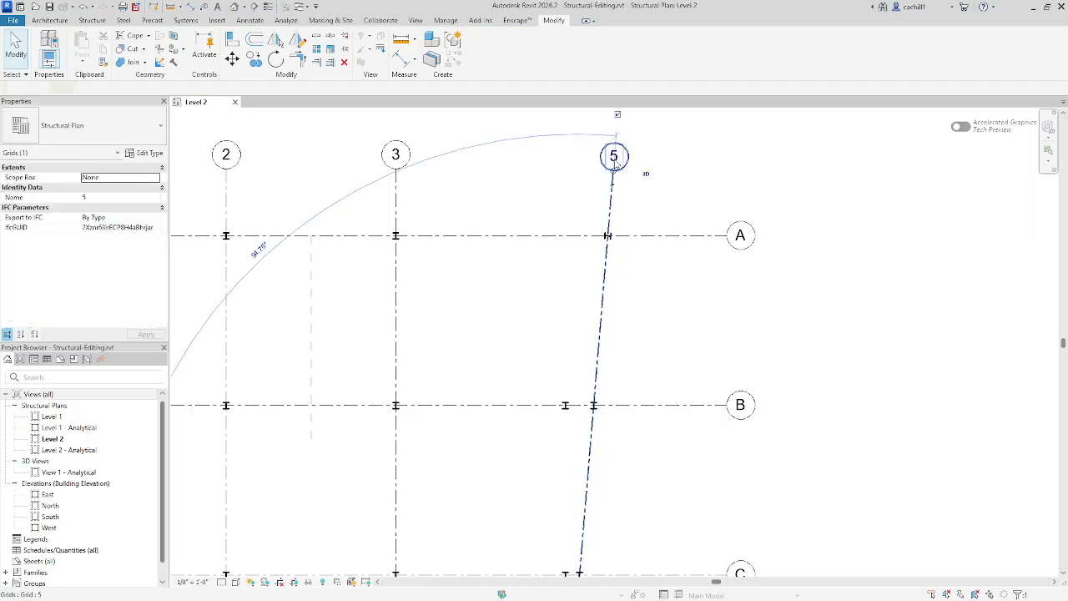
double_click(614, 159)
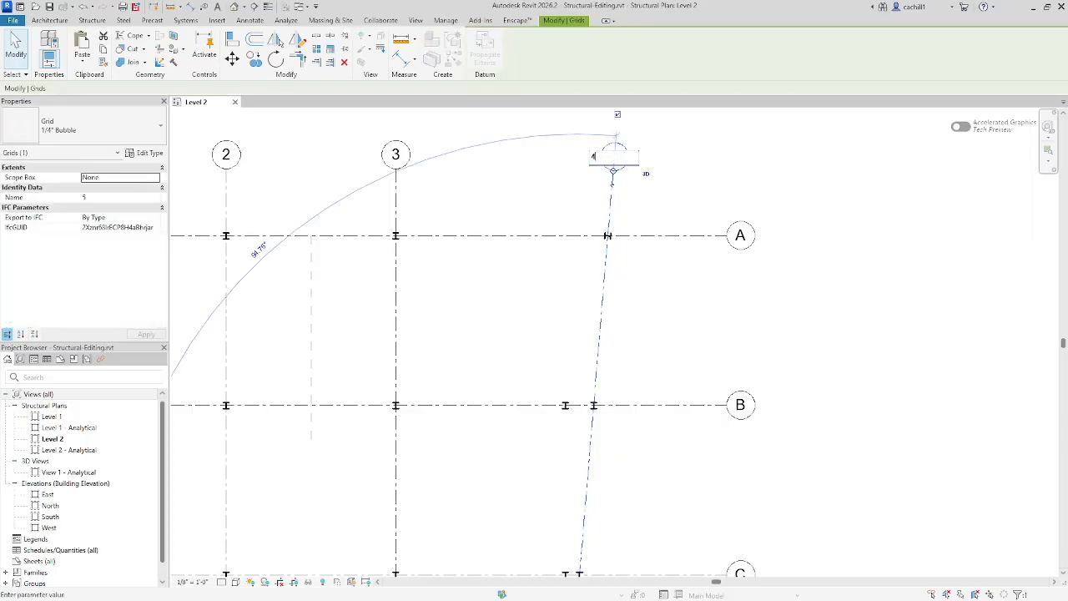
key("Return")
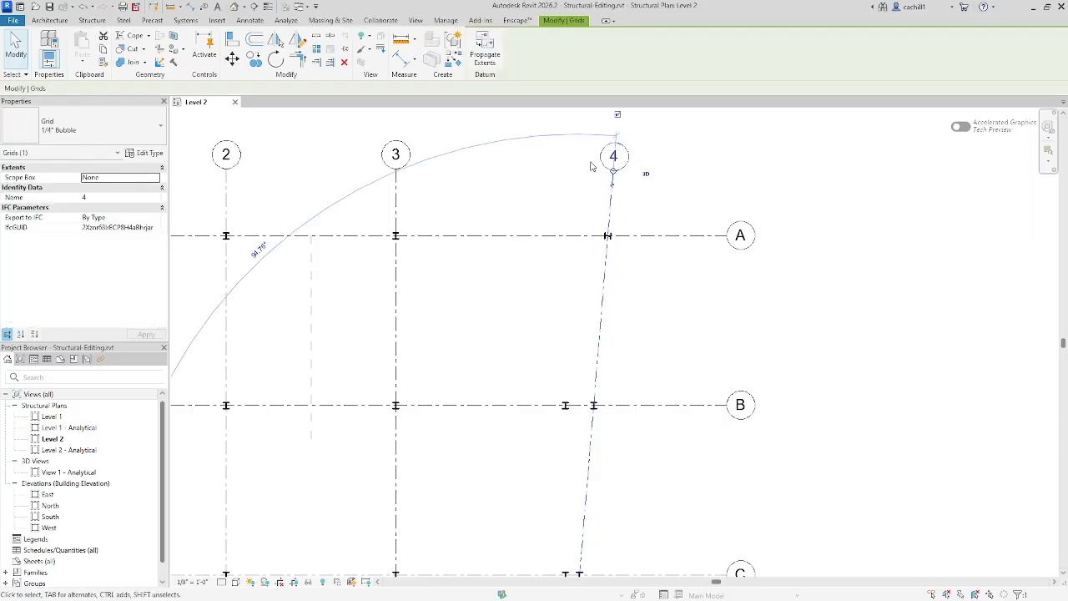
left_click(15, 52)
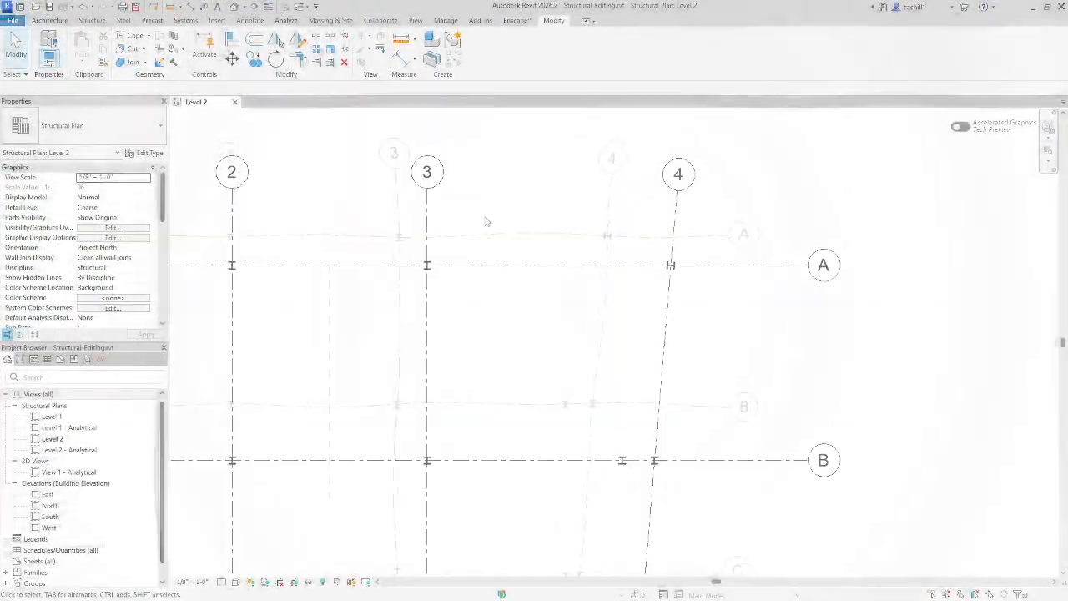
Step: Copy the column at A-3 15 feet along grid A towards grid 4
scroll(534, 238, "up", 3)
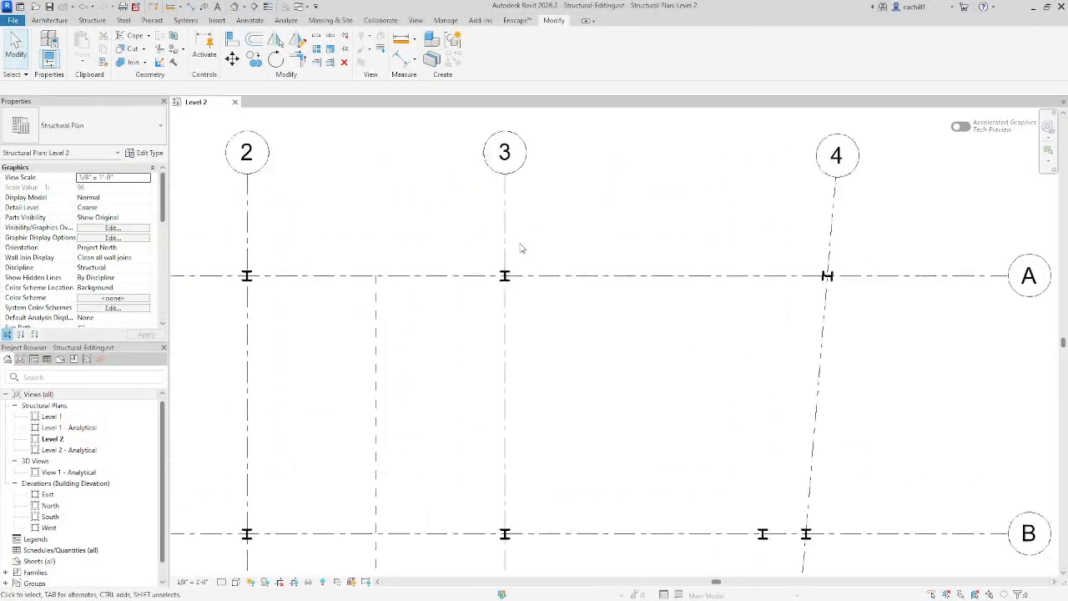
scroll(520, 248, "up", 2)
left_click(503, 285)
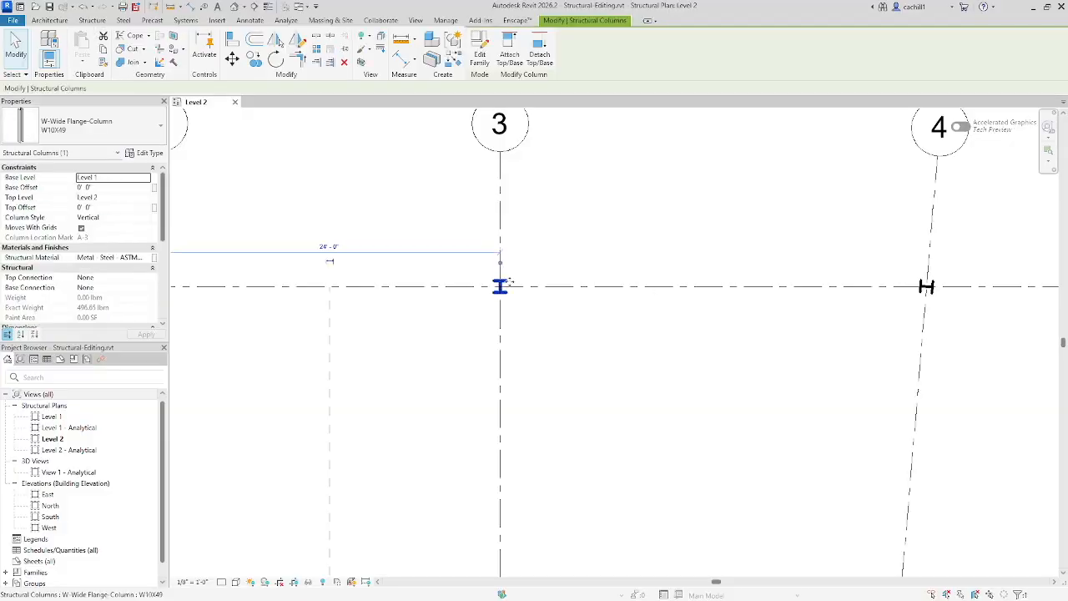
scroll(582, 225, "down", 1)
left_click(255, 60)
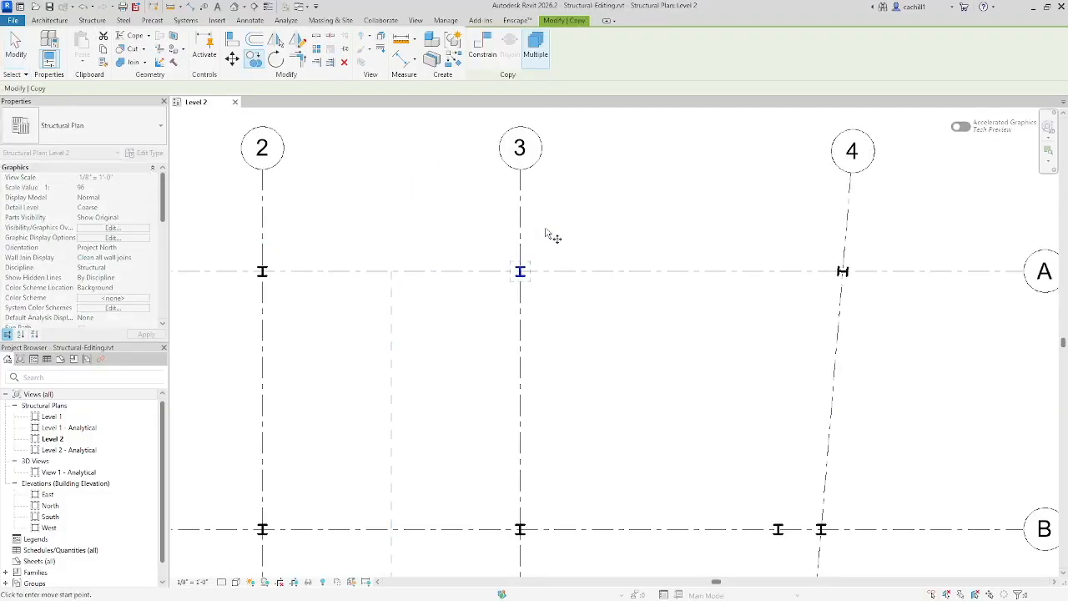
scroll(545, 242, "up", 3)
left_click(496, 298)
type("15")
key("Return")
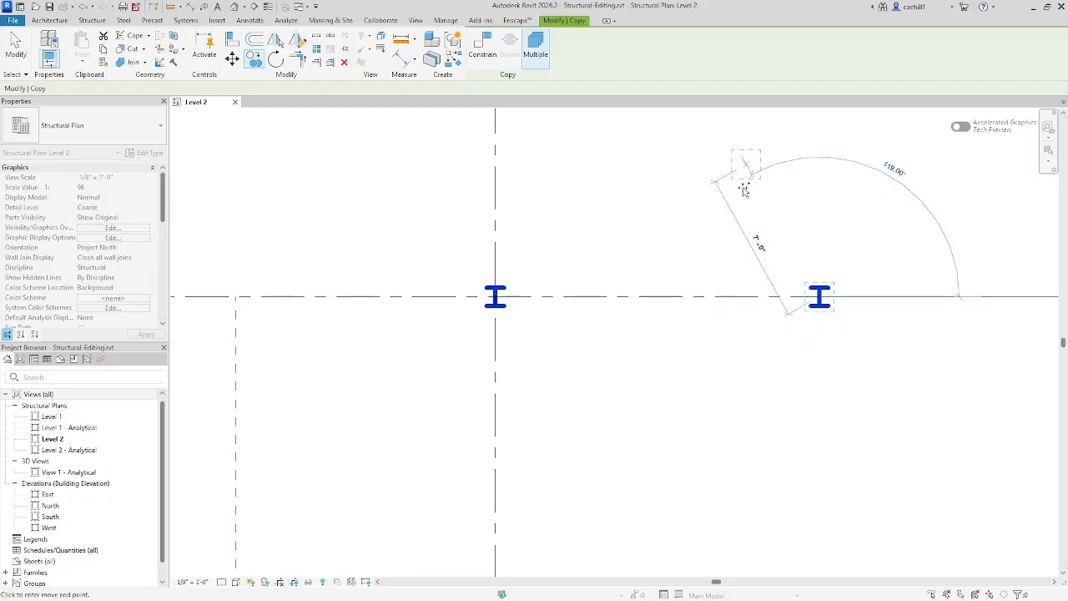
Step: Set up a radial array of the copied column with 8 items, positioned by the last item, accepting its detachment from the grids
scroll(746, 200, "down", 3)
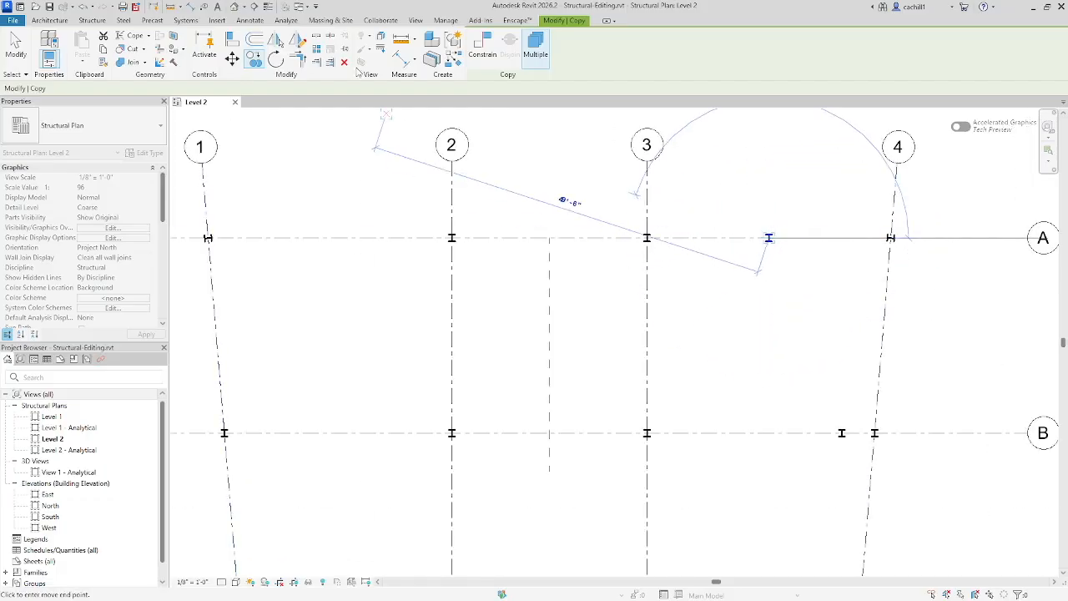
left_click(316, 51)
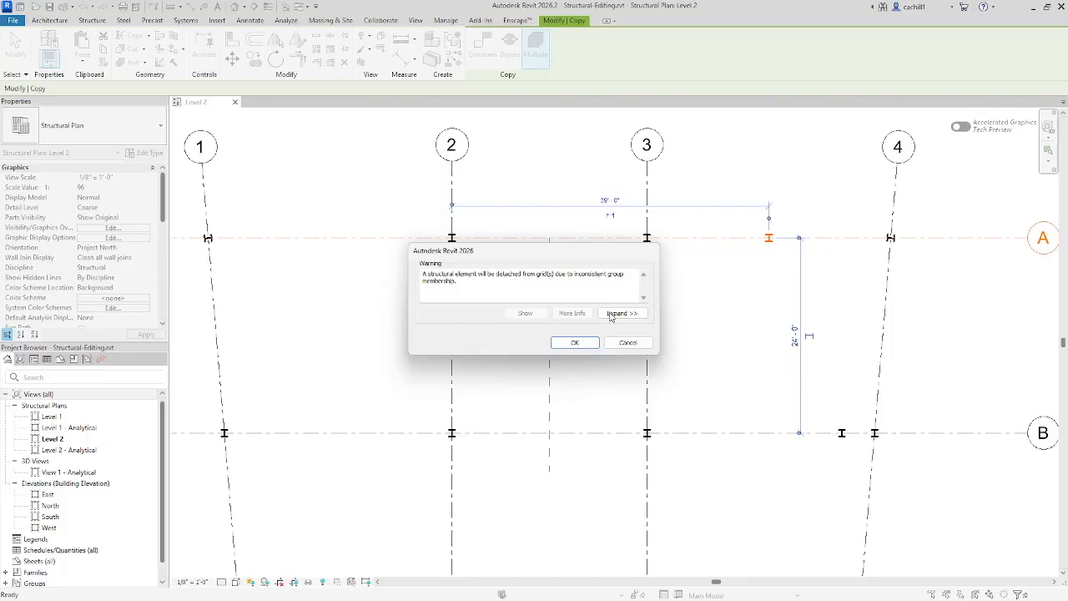
left_click(574, 342)
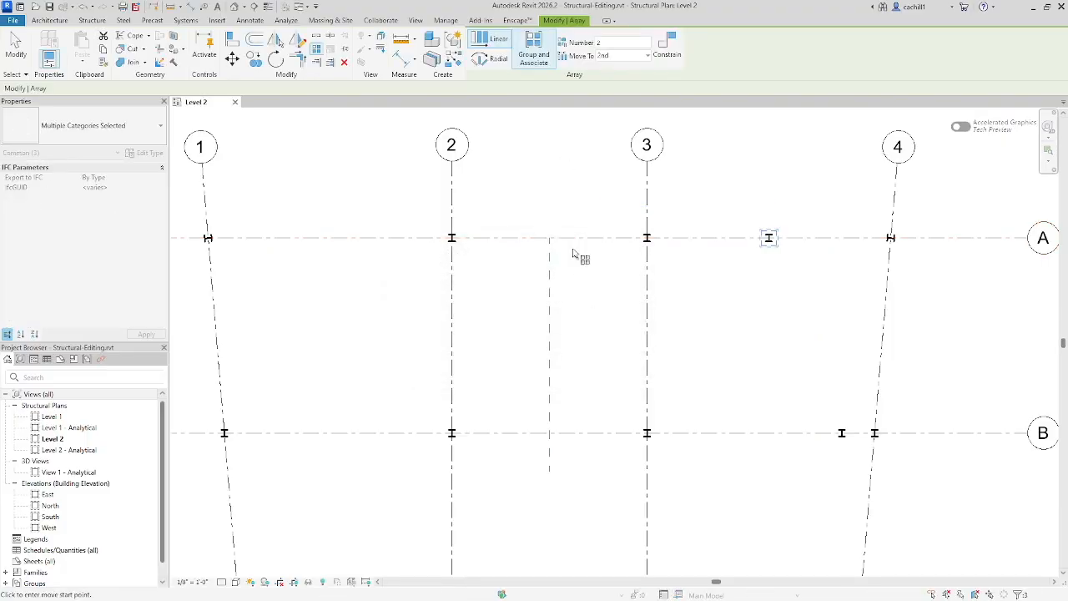
left_click(492, 58)
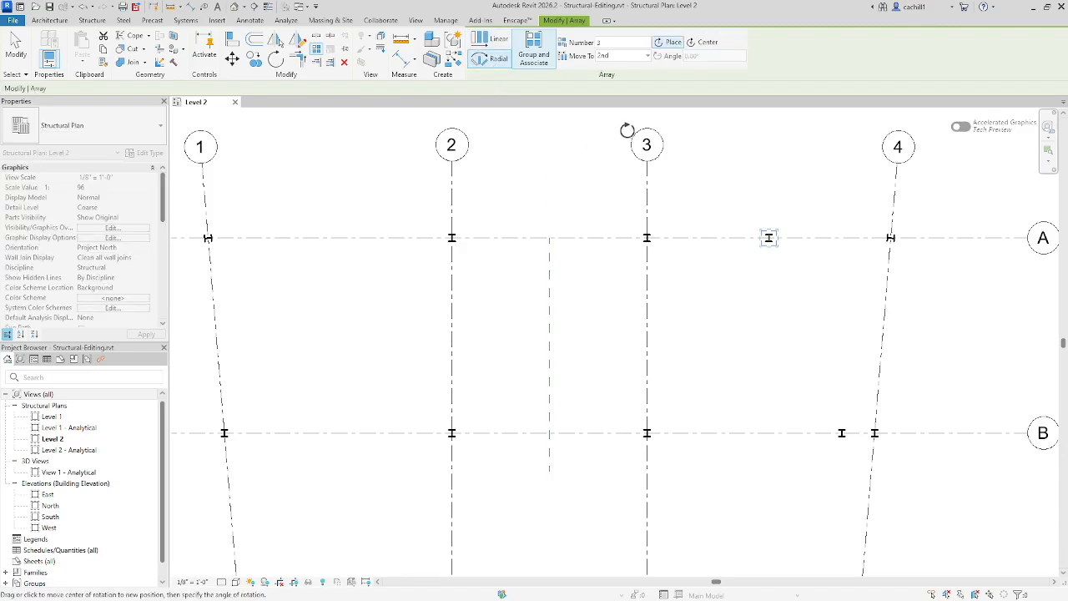
left_click(609, 42)
left_click(645, 56)
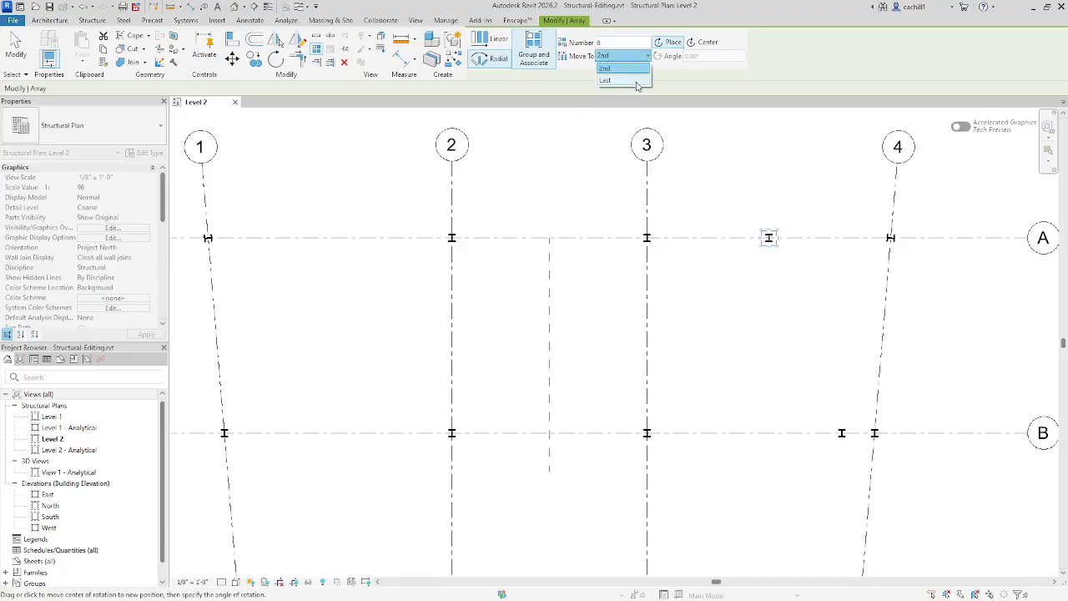
left_click(637, 82)
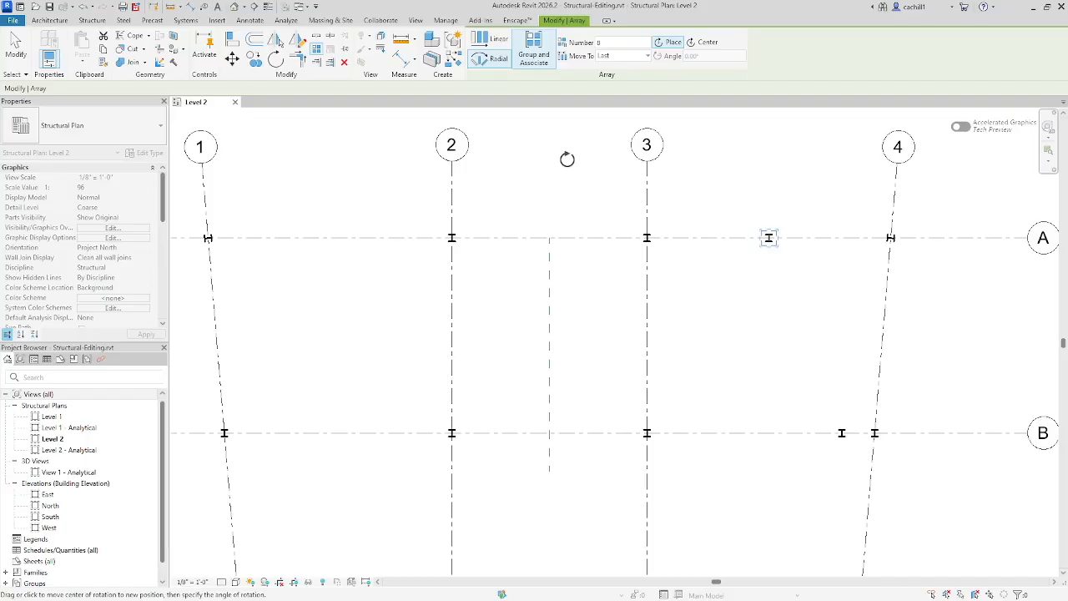
Step: Centre the radial array where the reference plane meets grid A and sweep the columns through a half circle above grid A
left_click_drag(567, 159, 546, 236)
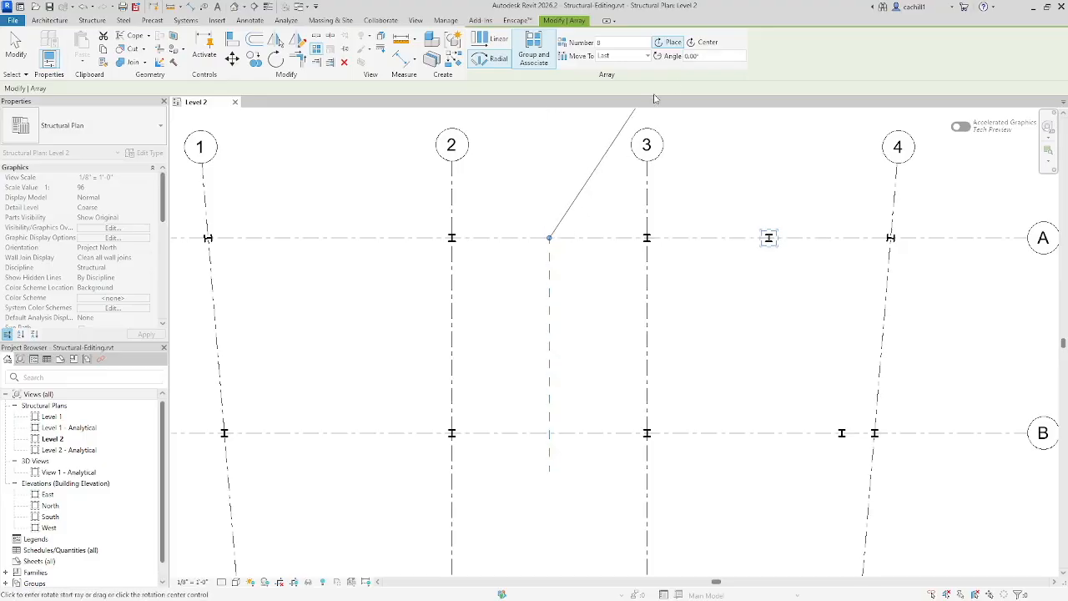
left_click(699, 55)
type("9")
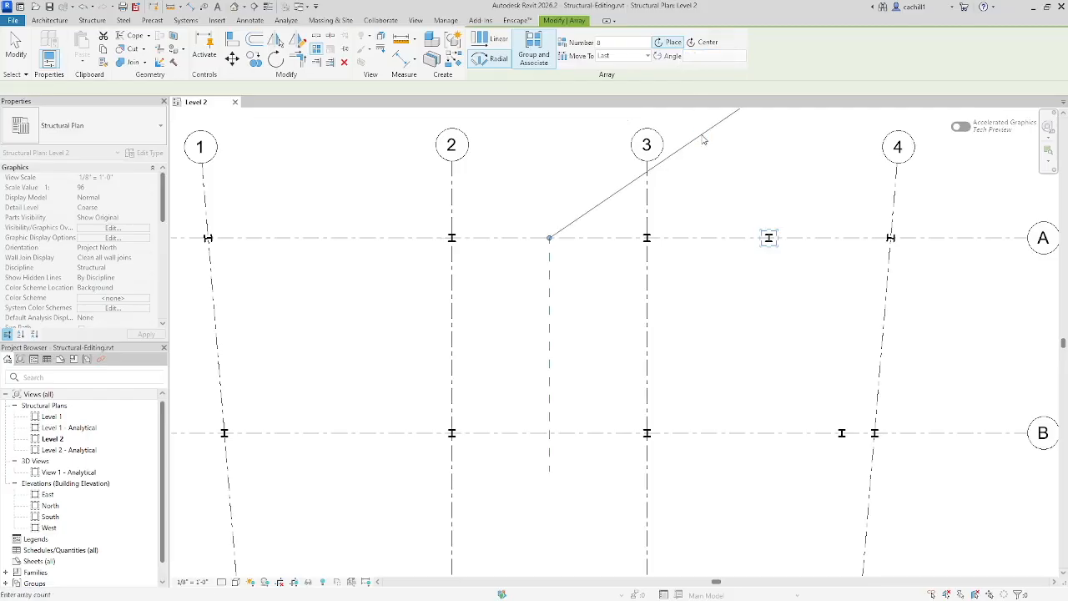
key("Return")
Step: Set the number of columns in the semicircular array to 6
scroll(693, 158, "down", 3)
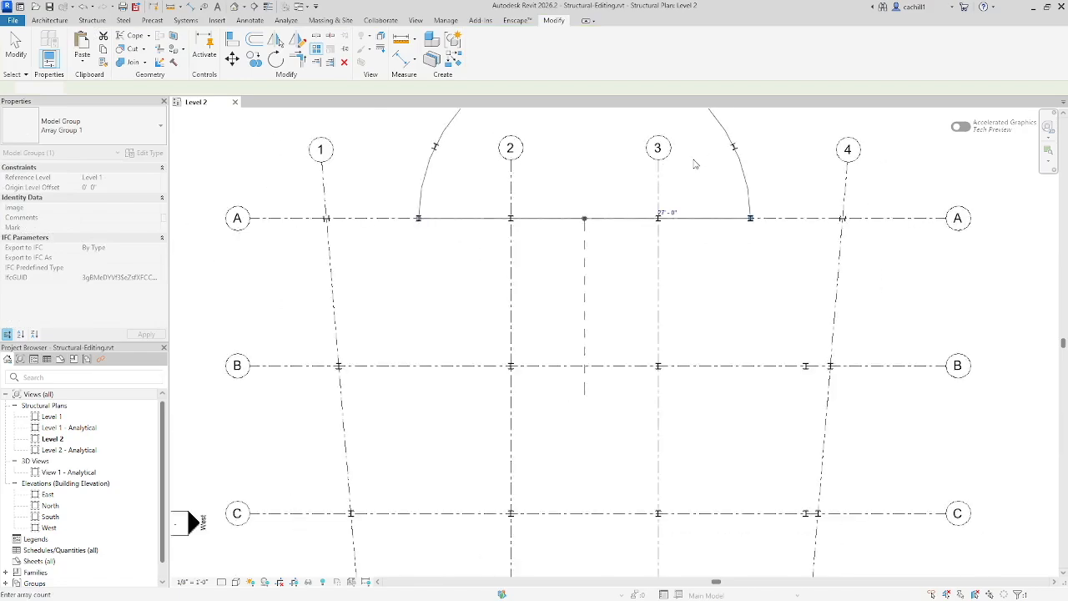
middle_click_drag(697, 160, 689, 272)
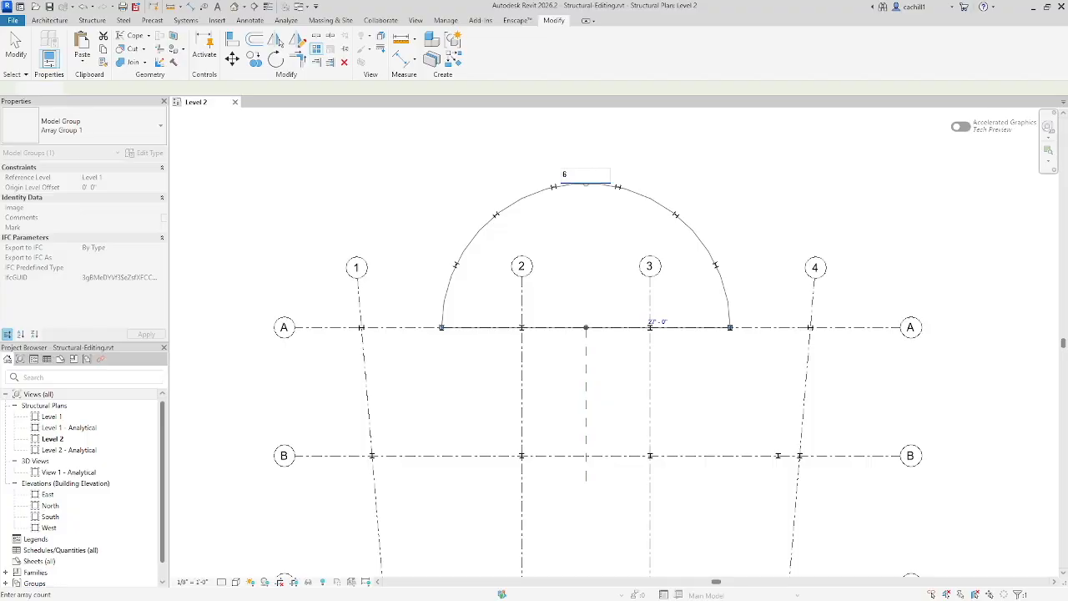
key("Return")
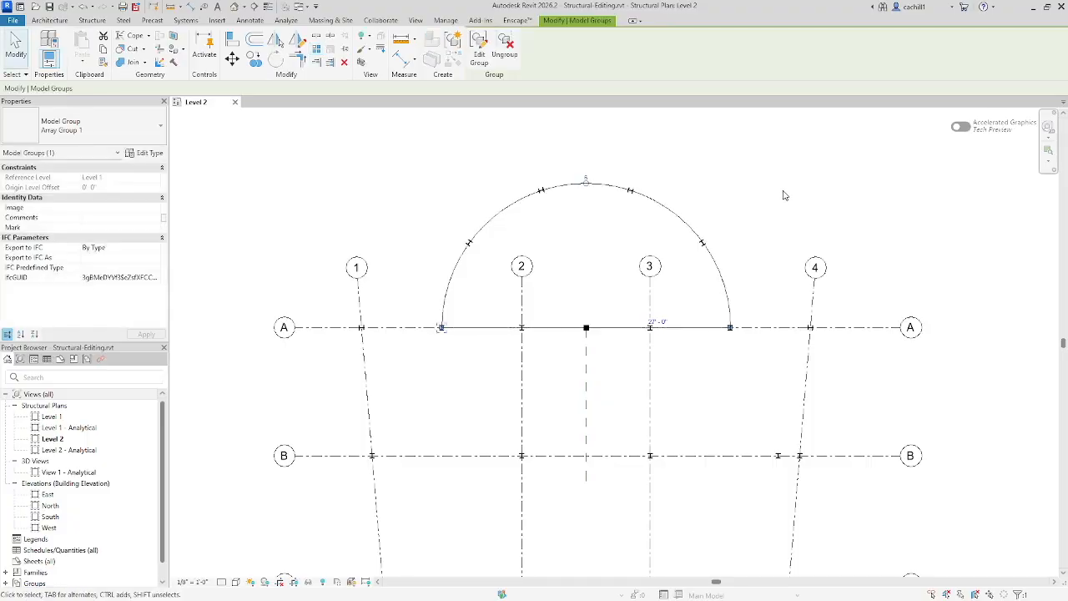
Step: Create a curved grid by picking the reference arc of the semicircular column array
left_click(91, 21)
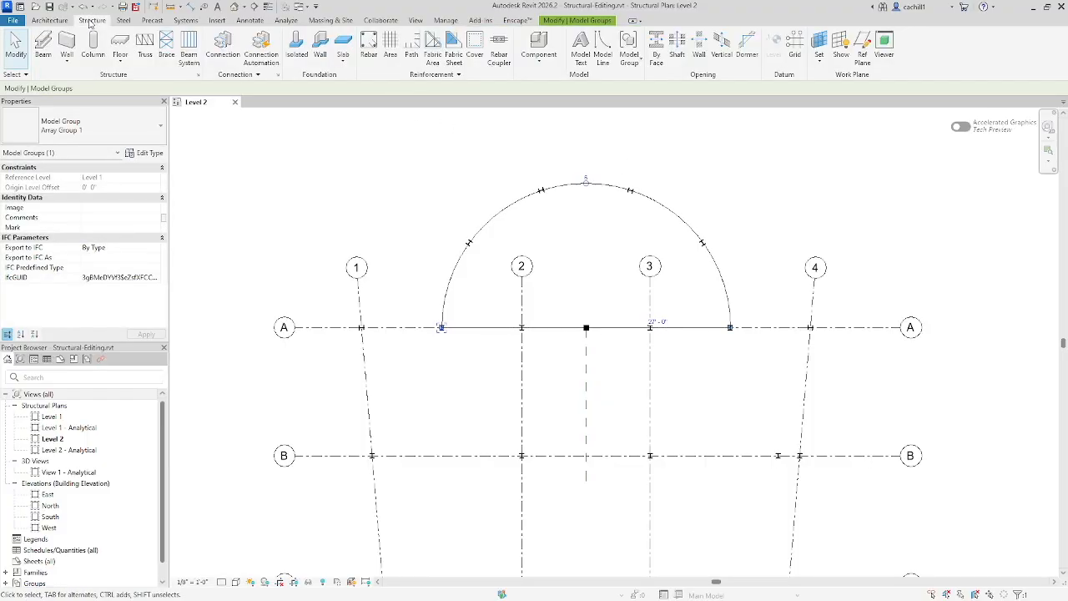
left_click(793, 47)
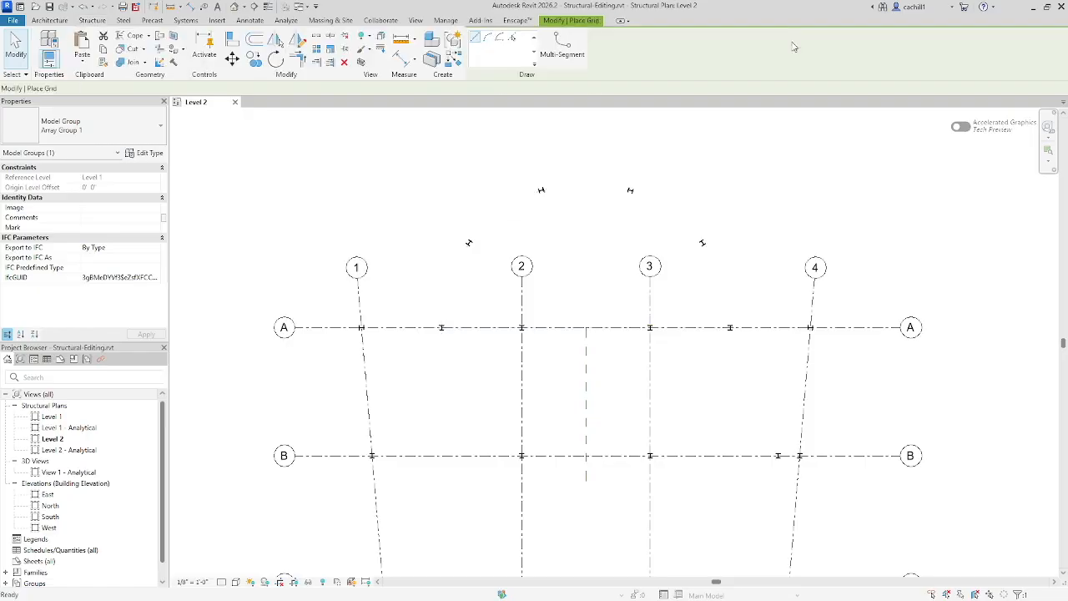
left_click(511, 38)
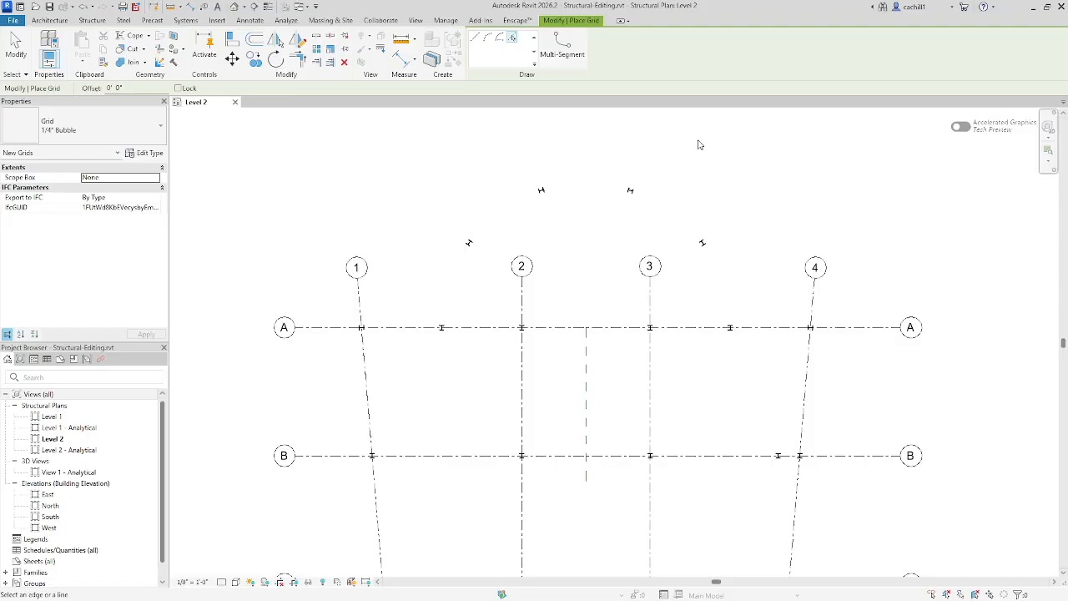
left_click(515, 208)
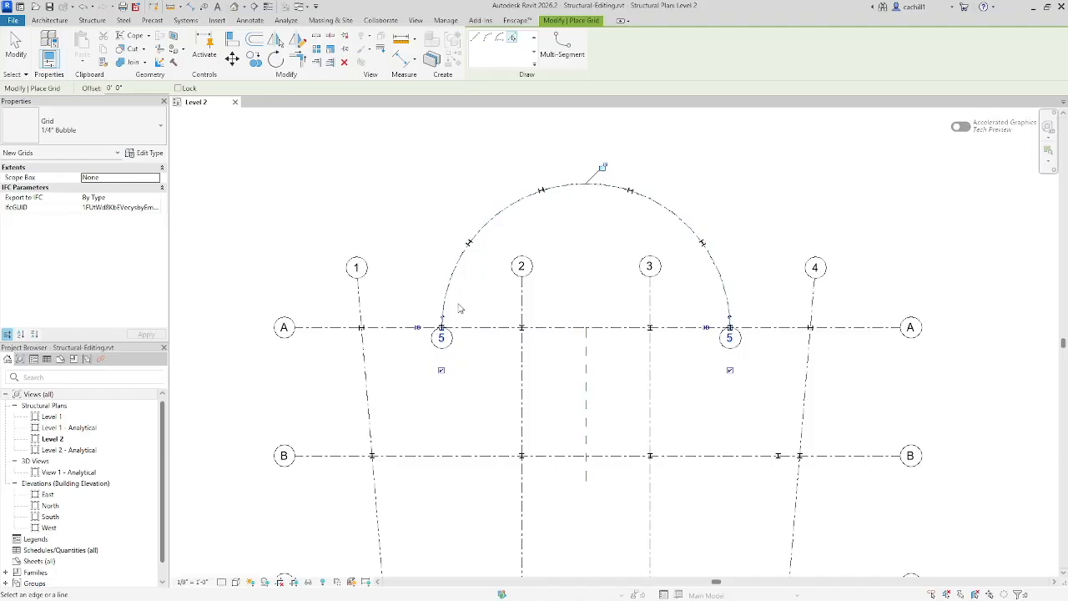
Step: Extend both ends of curved grid 5 slightly below grid A so its bubbles clear the end columns
scroll(438, 334, "up", 5)
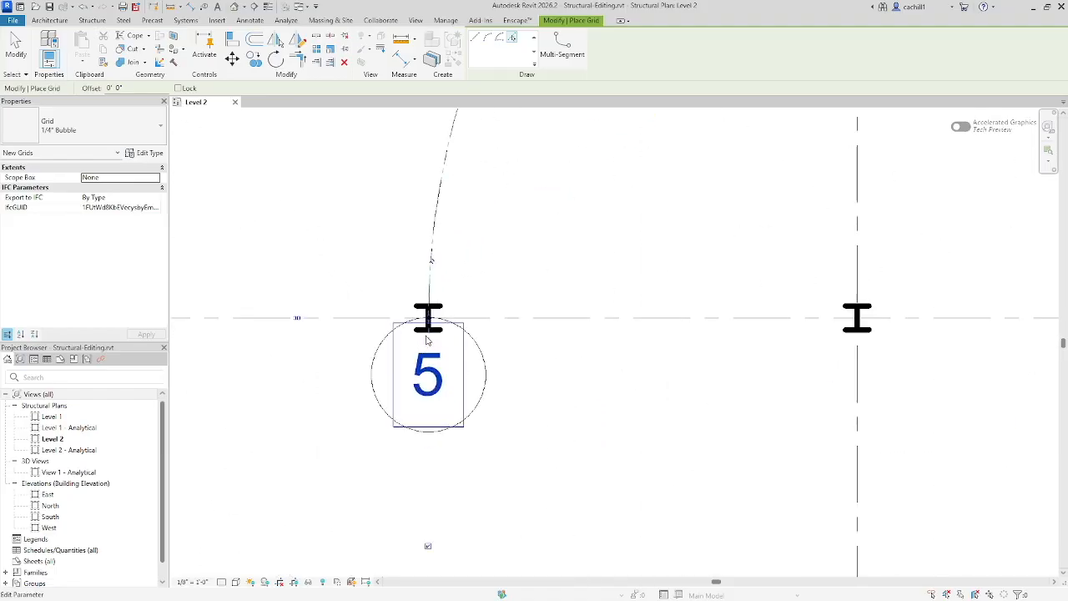
left_click(429, 318)
scroll(457, 324, "up", 2)
scroll(451, 300, "down", 7)
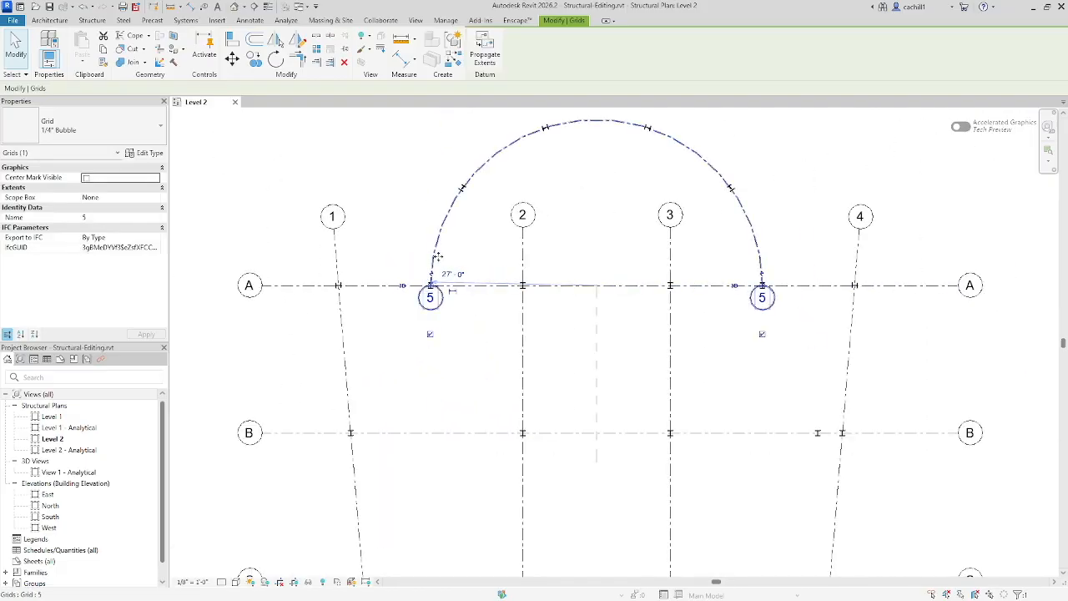
left_click(449, 264)
left_click(443, 301)
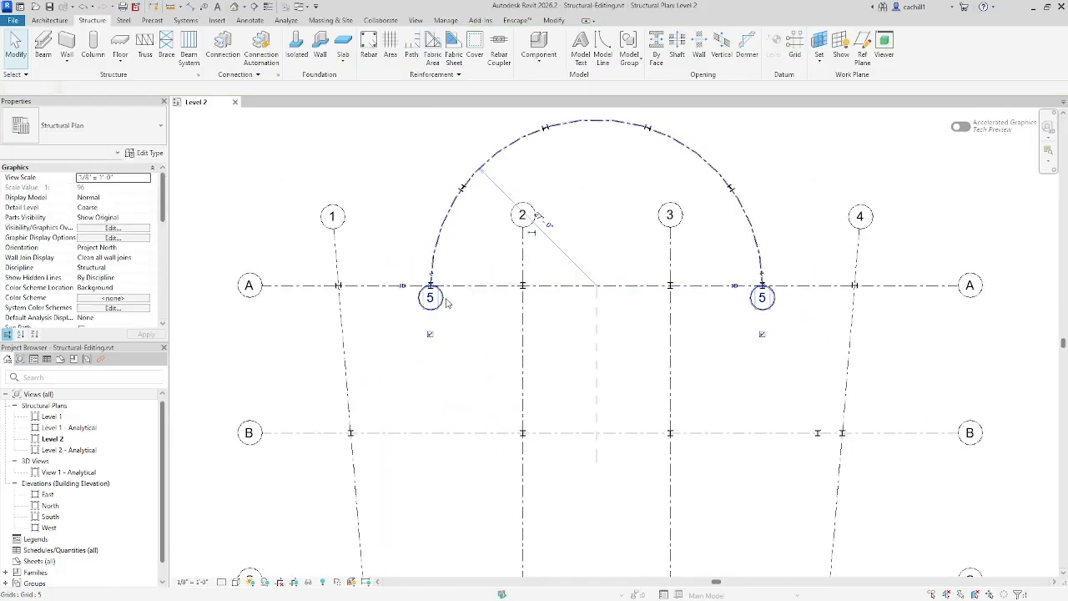
left_click_drag(433, 298, 433, 314)
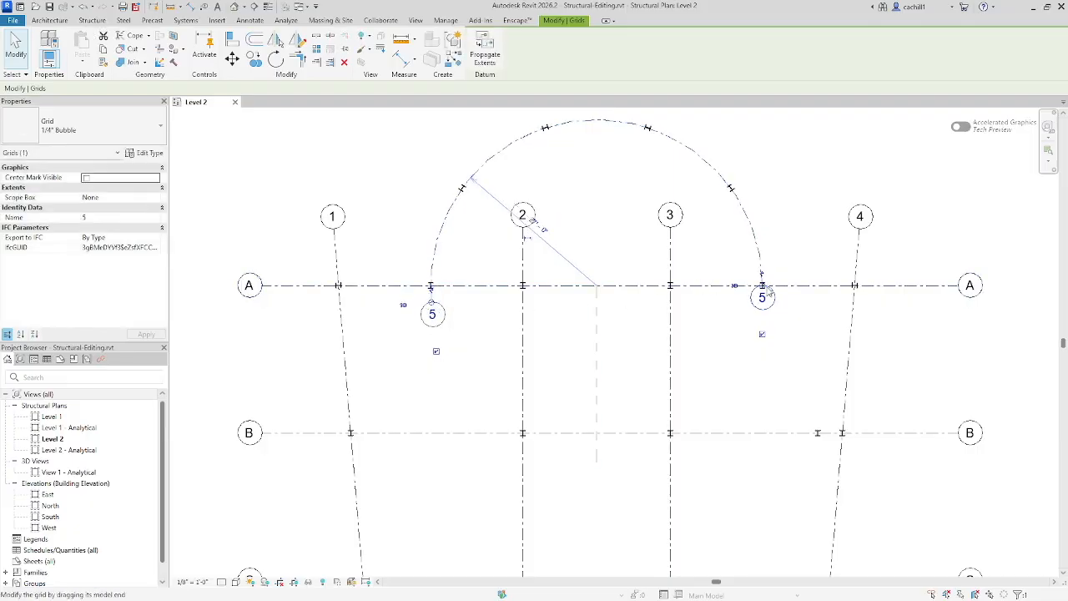
left_click_drag(762, 290, 762, 288)
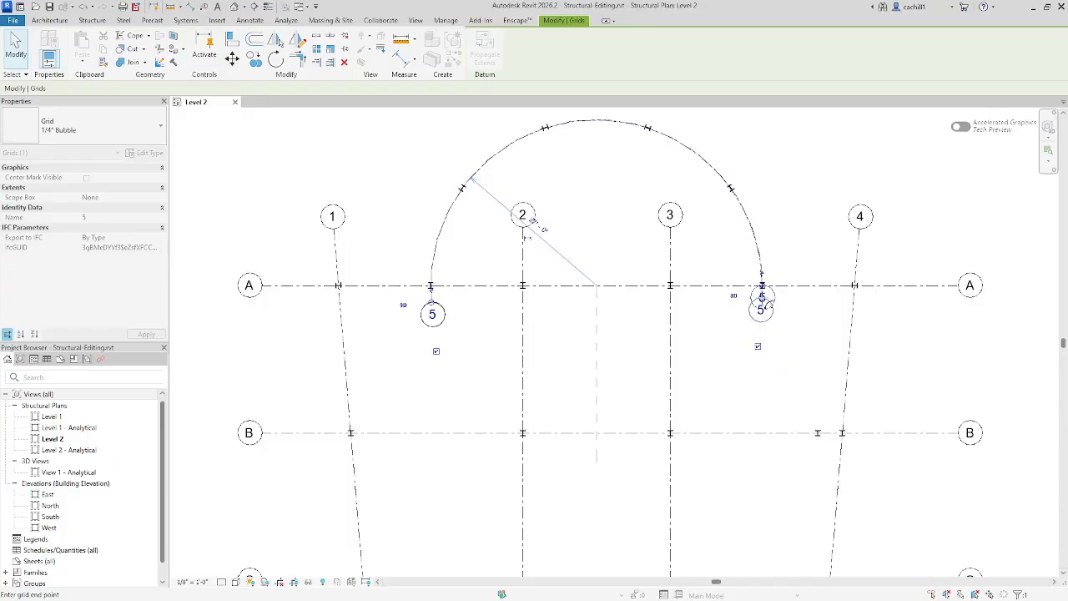
Step: Rename the curved grid as A.1
left_click(762, 296)
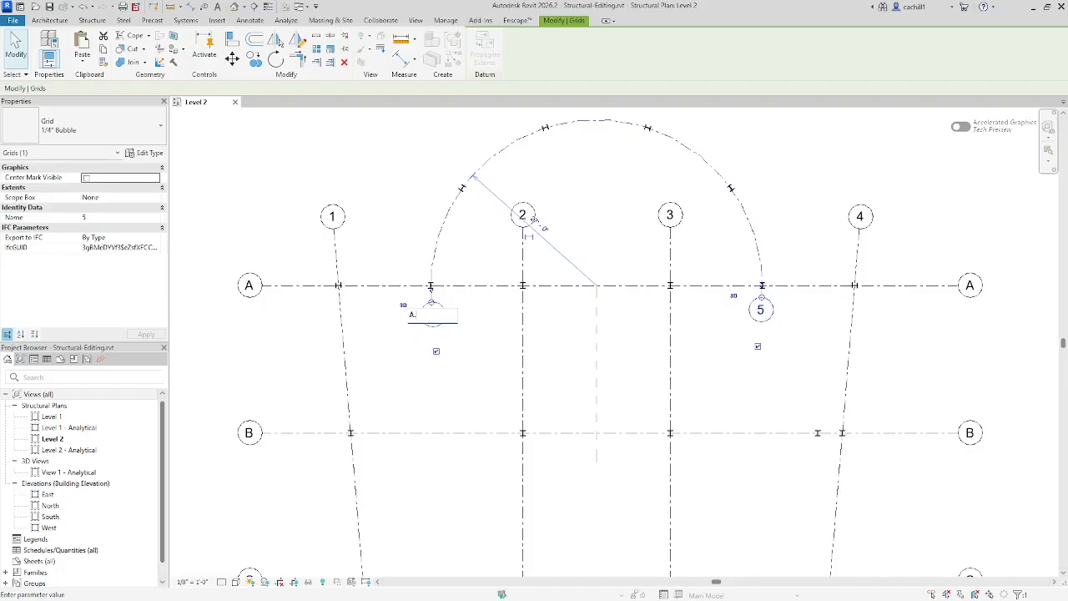
key("Return")
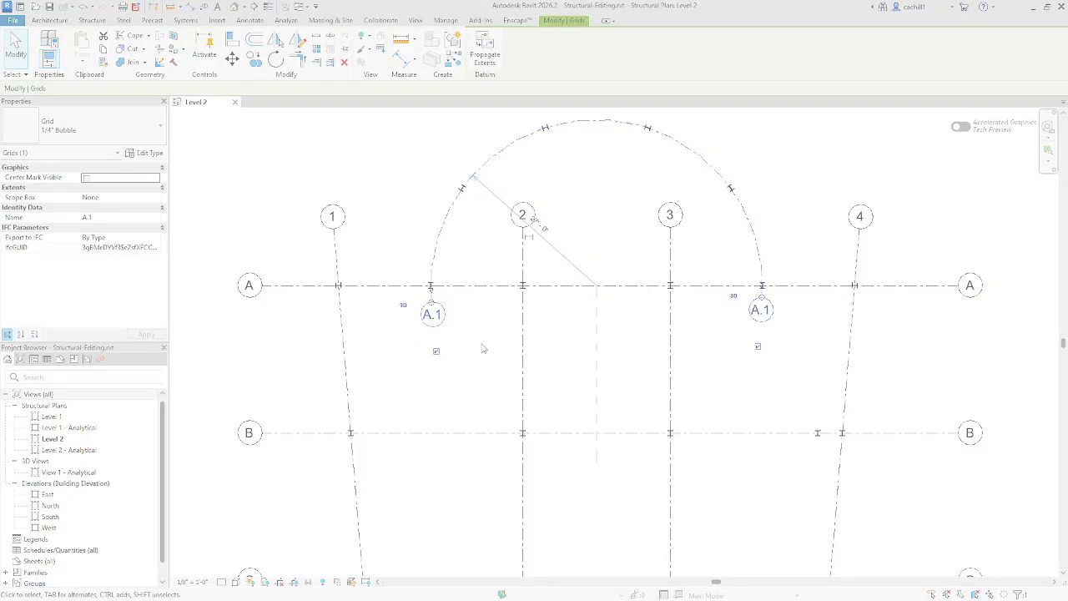